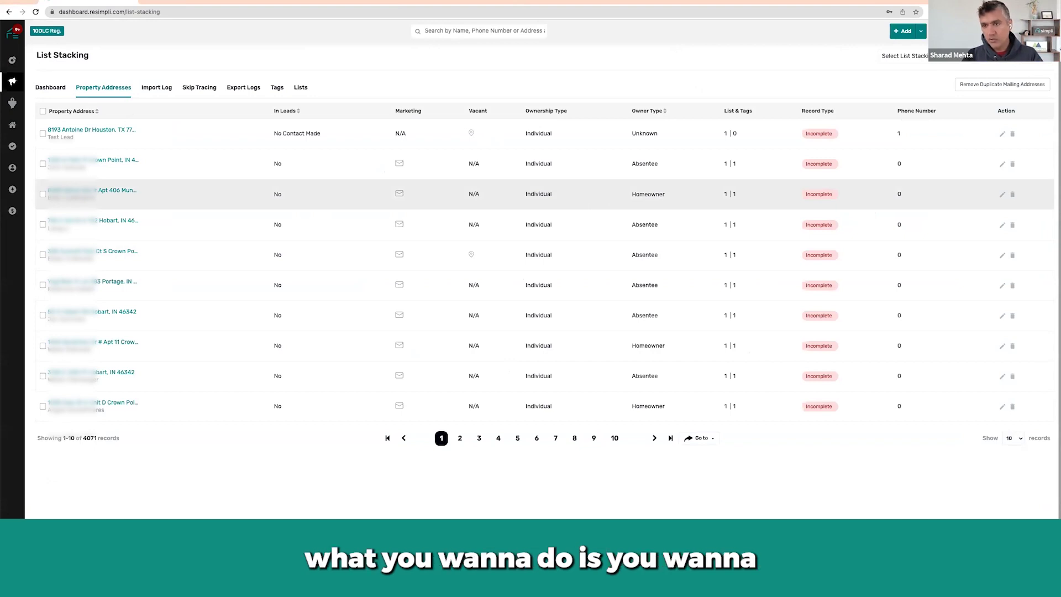
Filter the properties to My Driving List with list count above 1, leaving 997 records.
click(1004, 57)
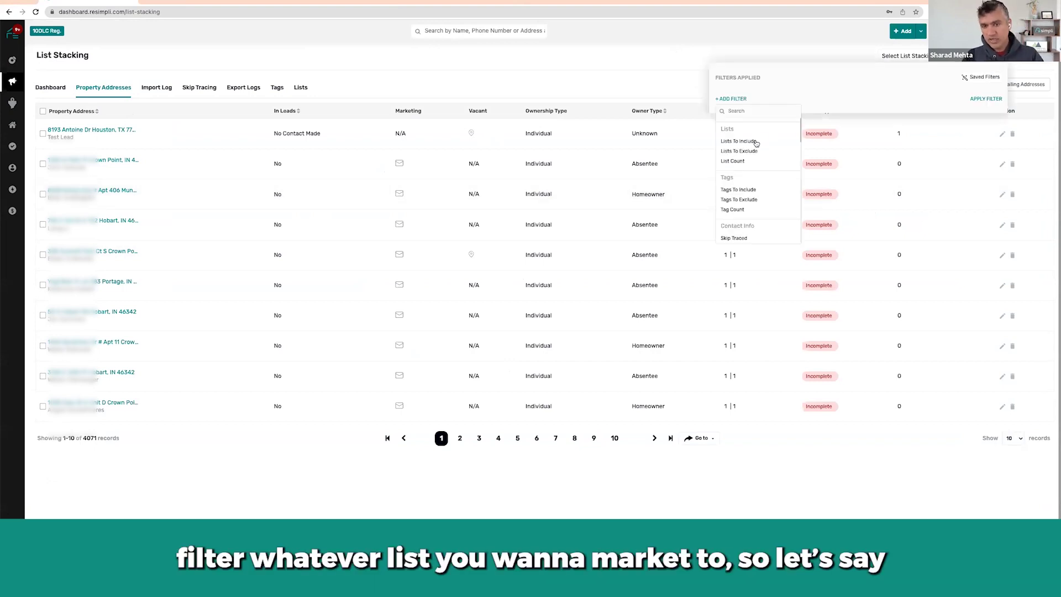
click(756, 143)
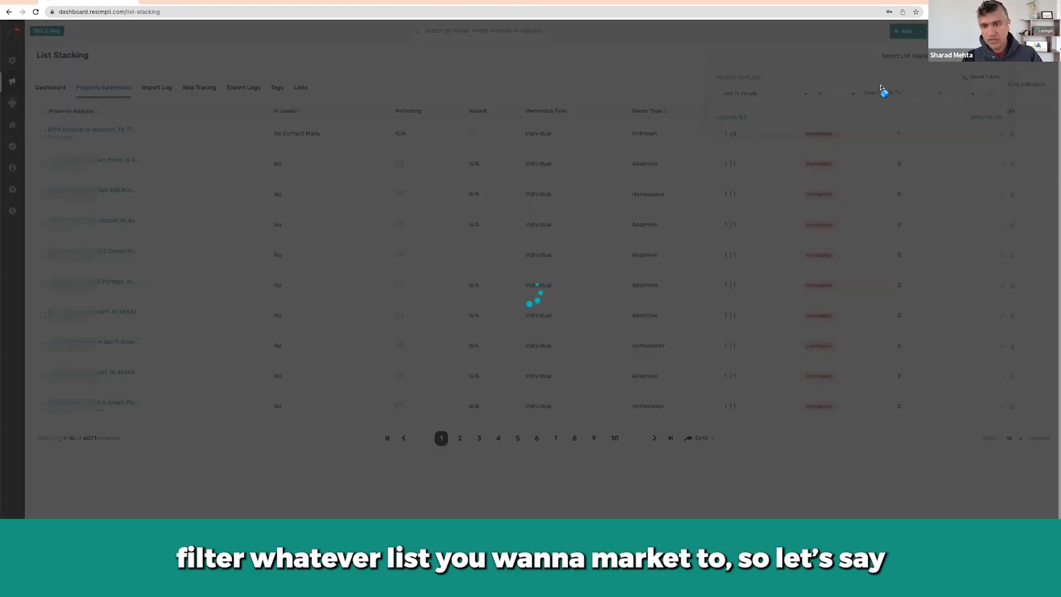
click(878, 142)
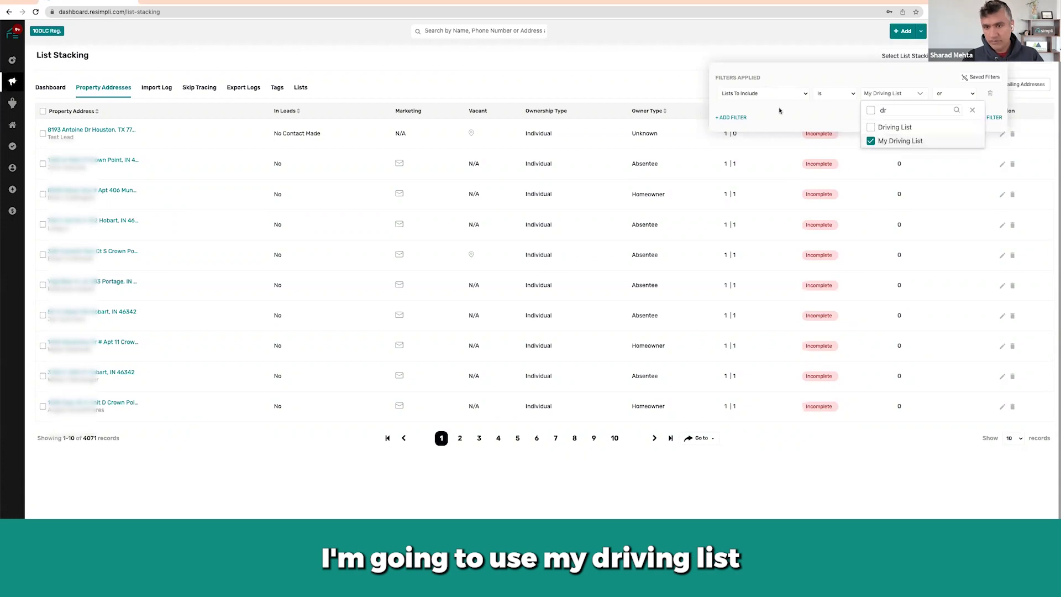
click(739, 117)
click(743, 171)
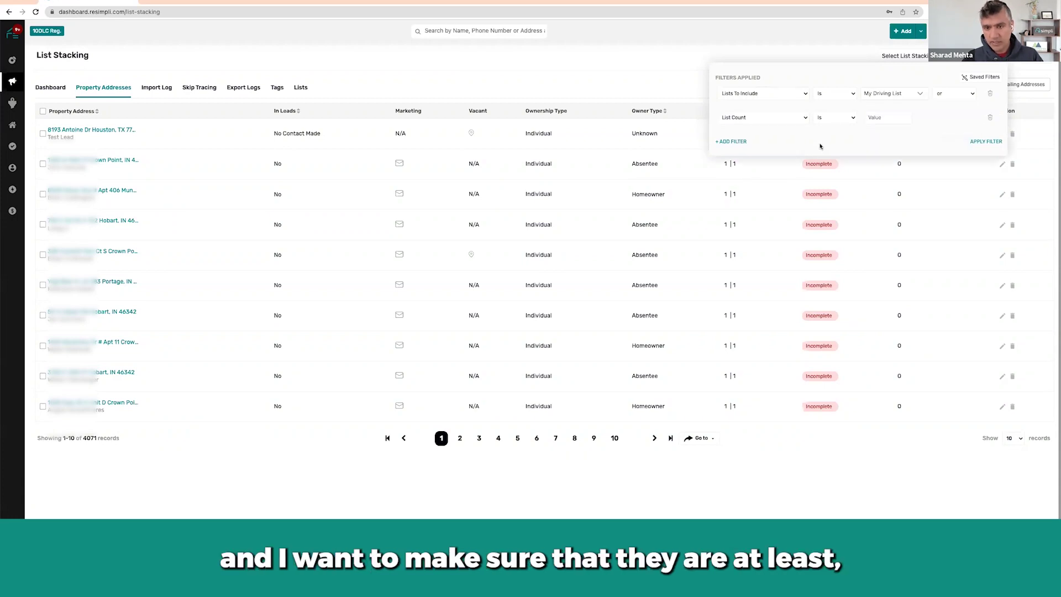
click(820, 118)
click(822, 126)
click(884, 117)
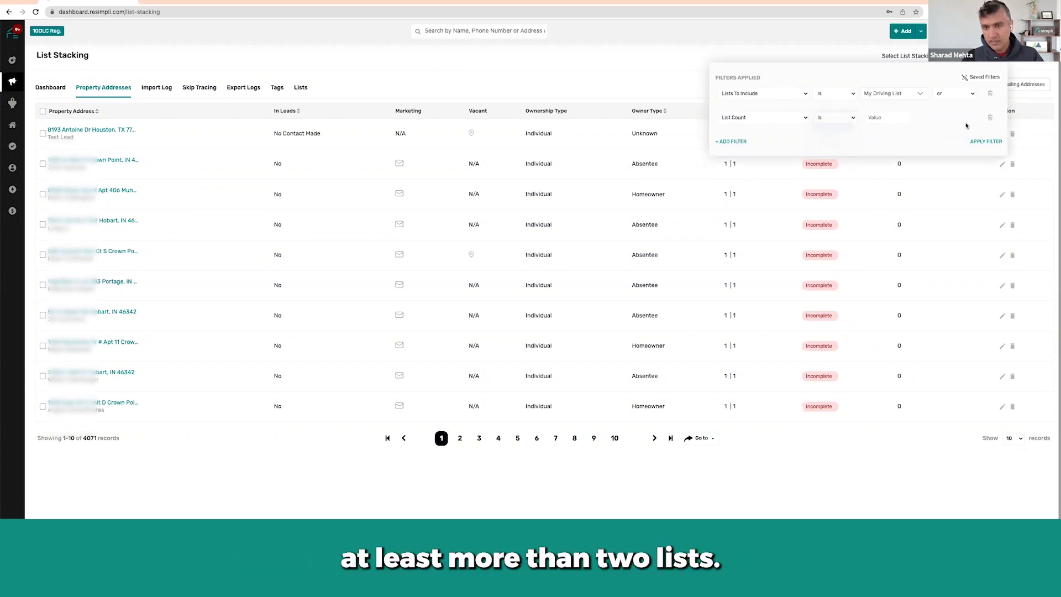
text(2)
click(982, 139)
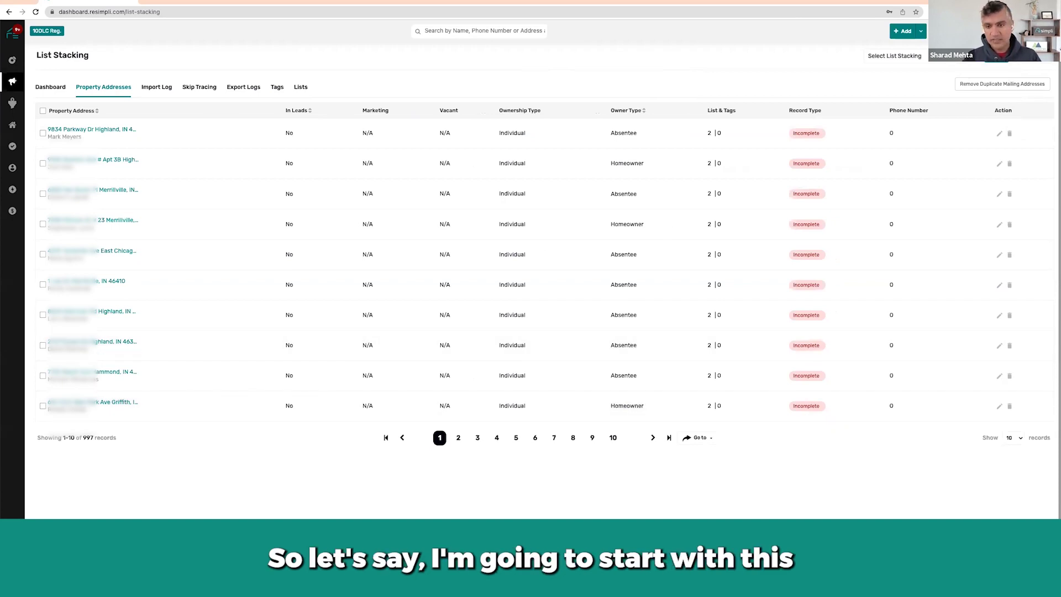
Reopen the filter settings and close them without adding another filter.
click(996, 61)
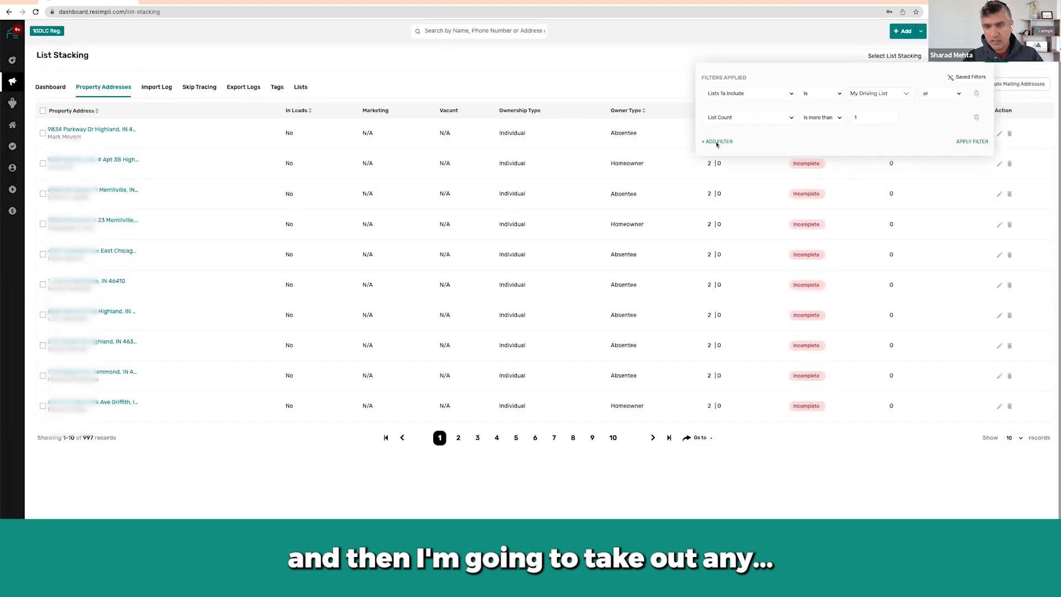
click(715, 144)
click(987, 86)
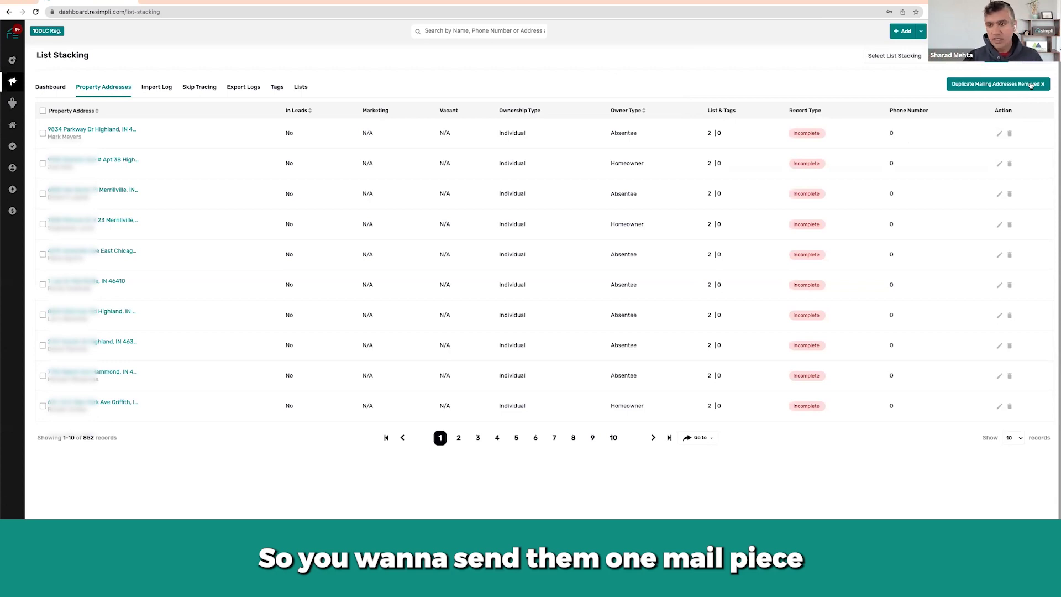
click(1041, 85)
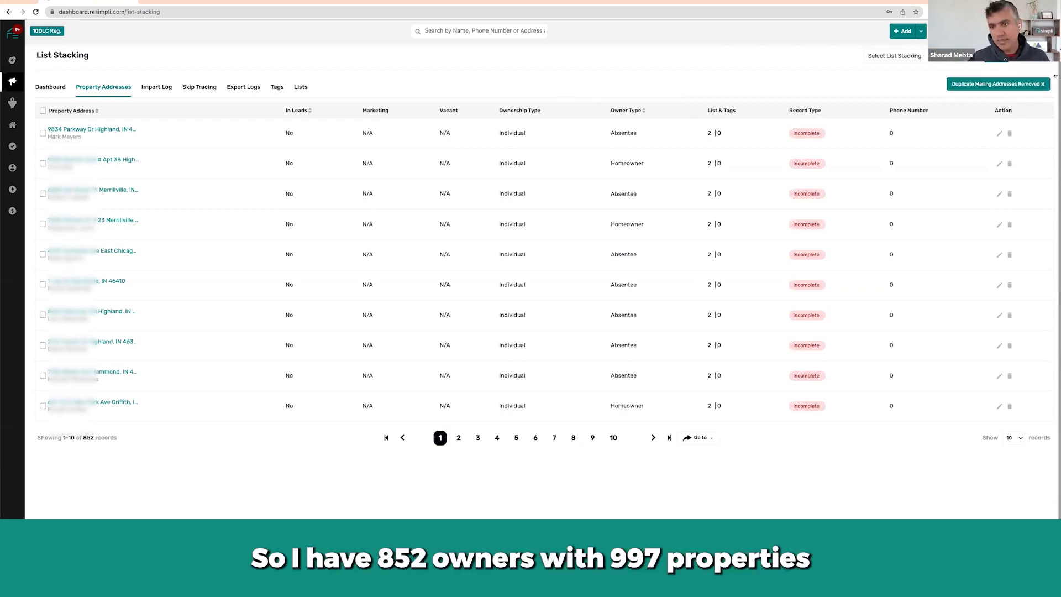
click(1011, 88)
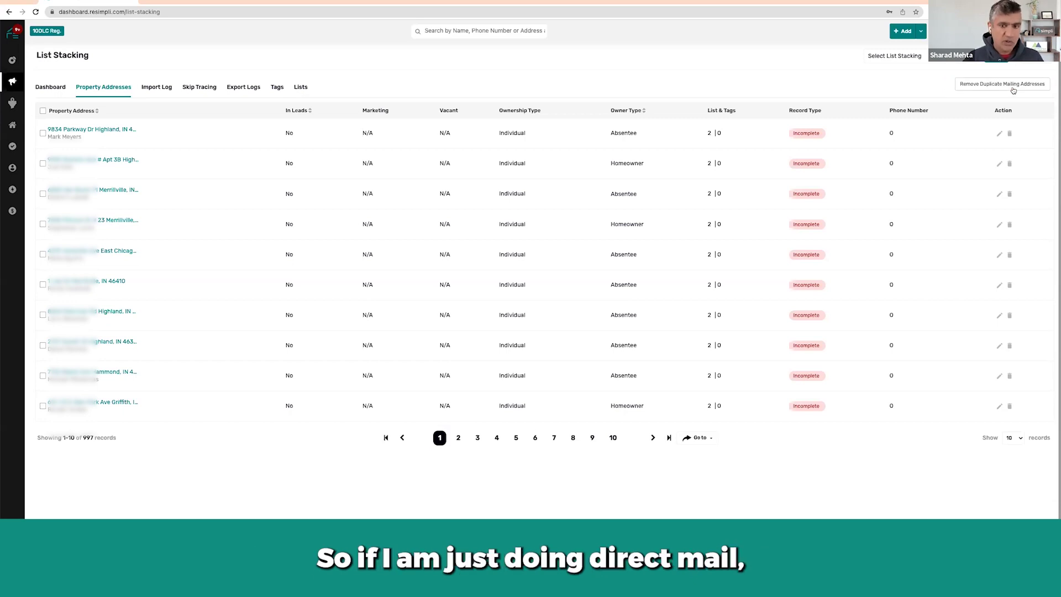
click(1013, 89)
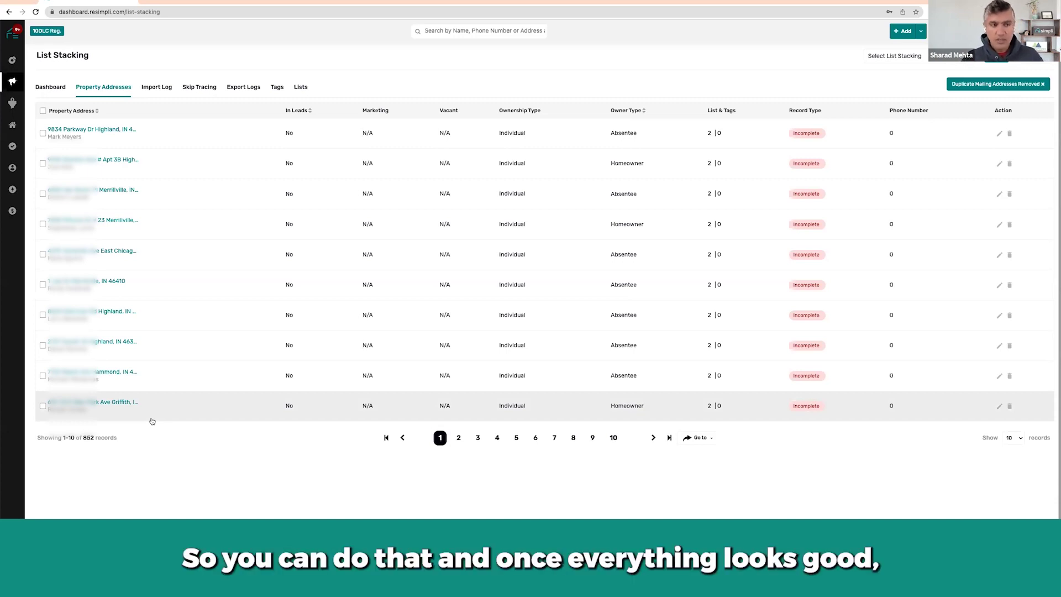
Select all 852 filtered properties and confirm ordering direct mail for them.
click(43, 111)
click(836, 60)
click(809, 88)
click(879, 56)
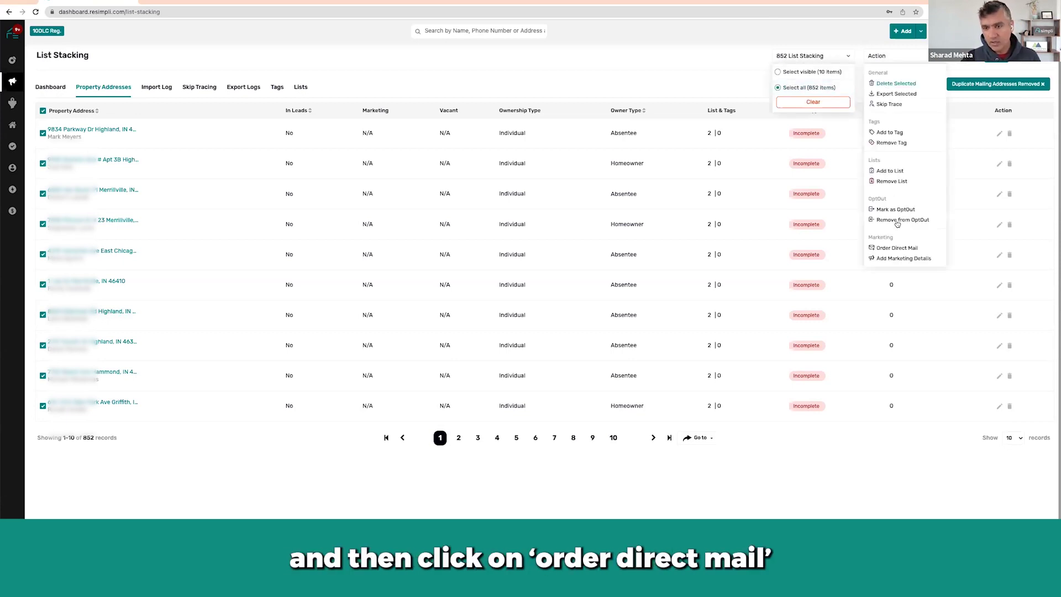
click(897, 247)
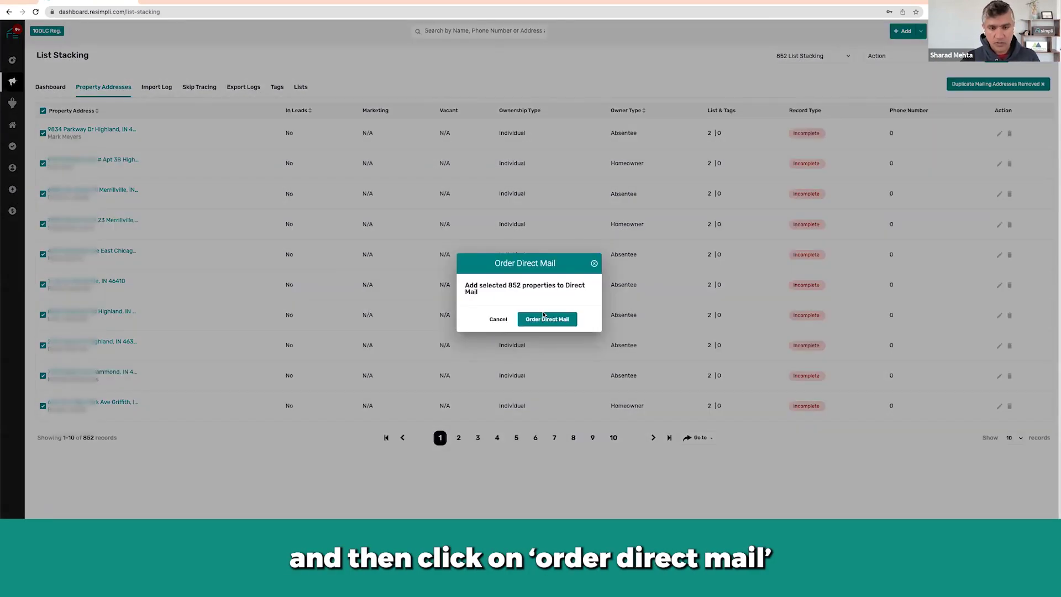
click(548, 319)
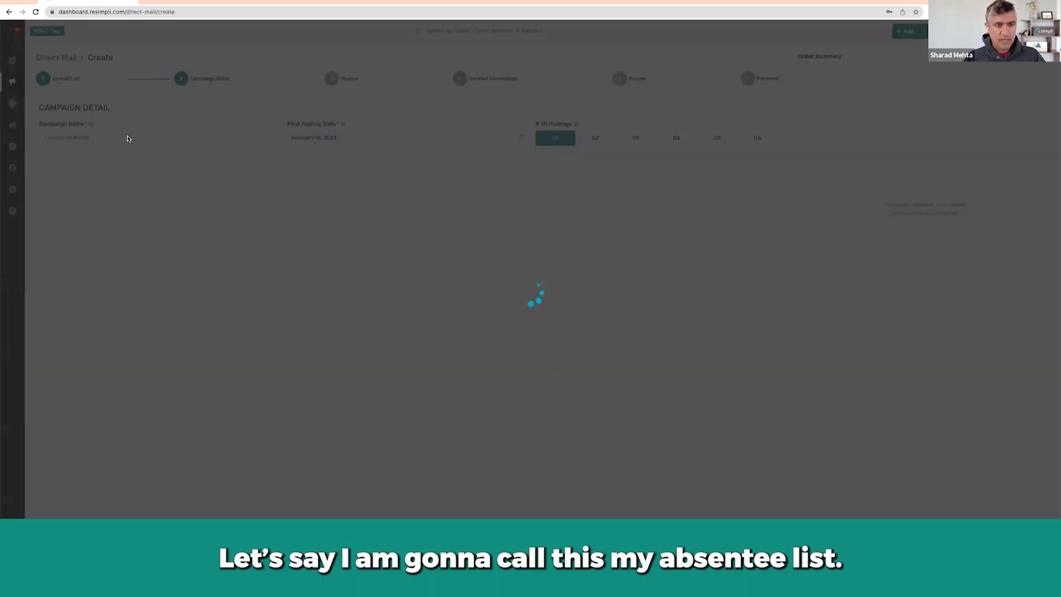
Name the campaign 'Absentee List' with 3 mailings and continue to the Mailers step.
click(127, 139)
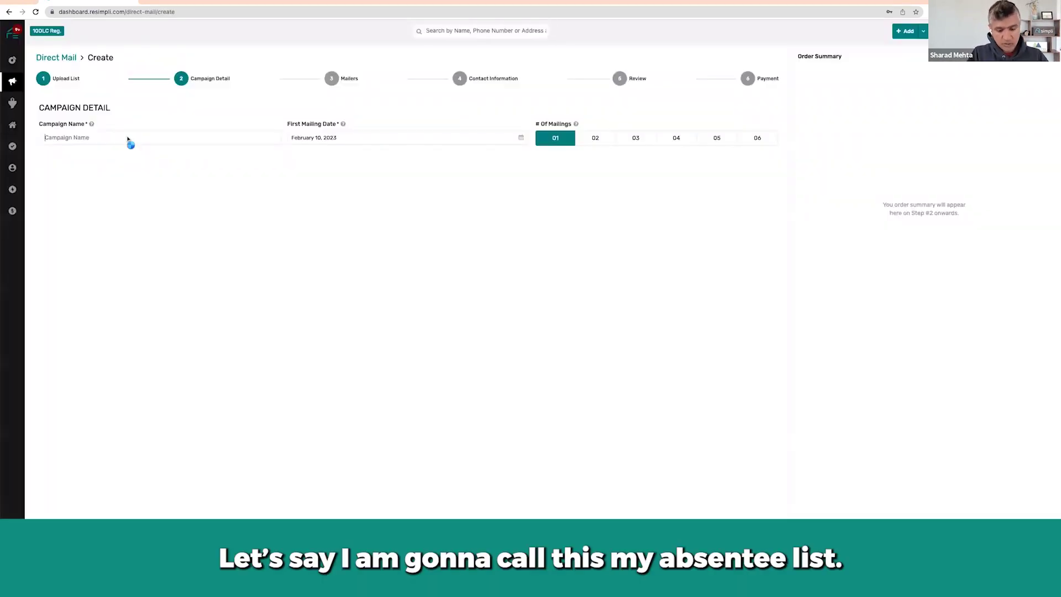
text(S)
key(BackSpace)
text(Abs)
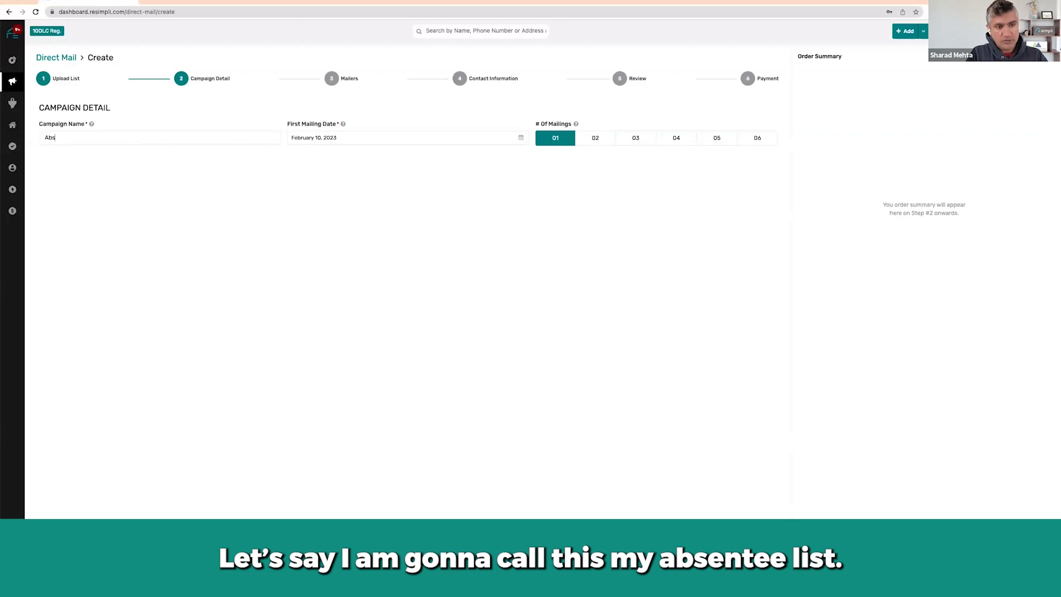
text(entee List)
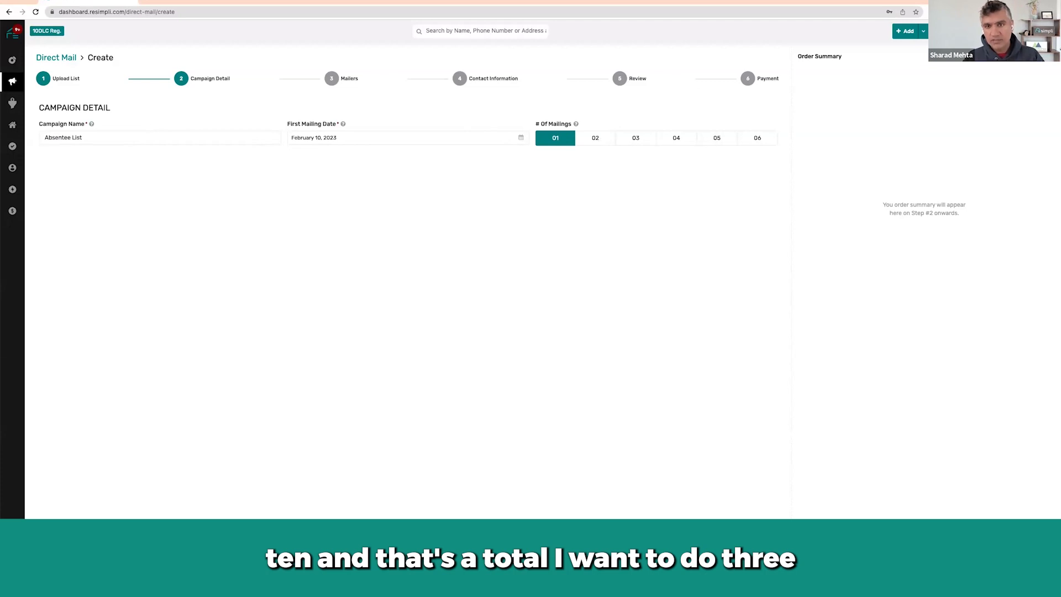
click(641, 142)
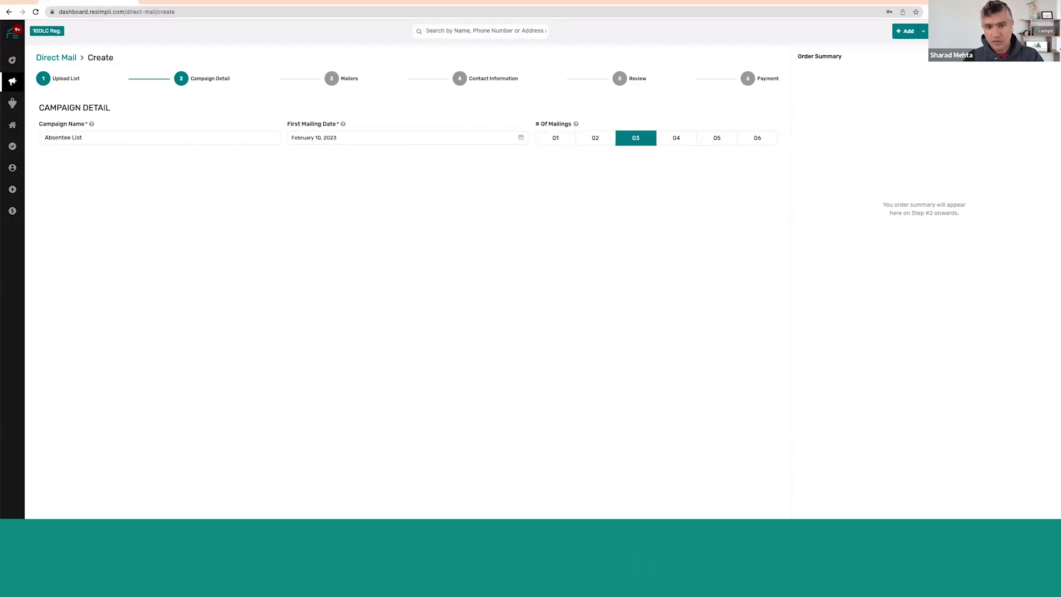
click(94, 533)
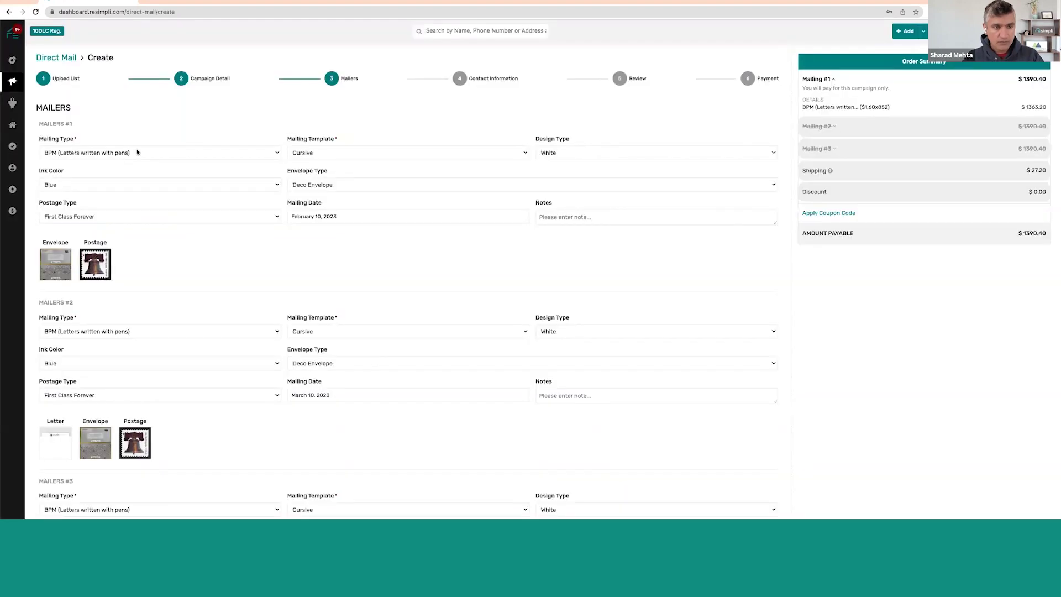
Set the first mailer's mailing type to Postcard.
click(138, 152)
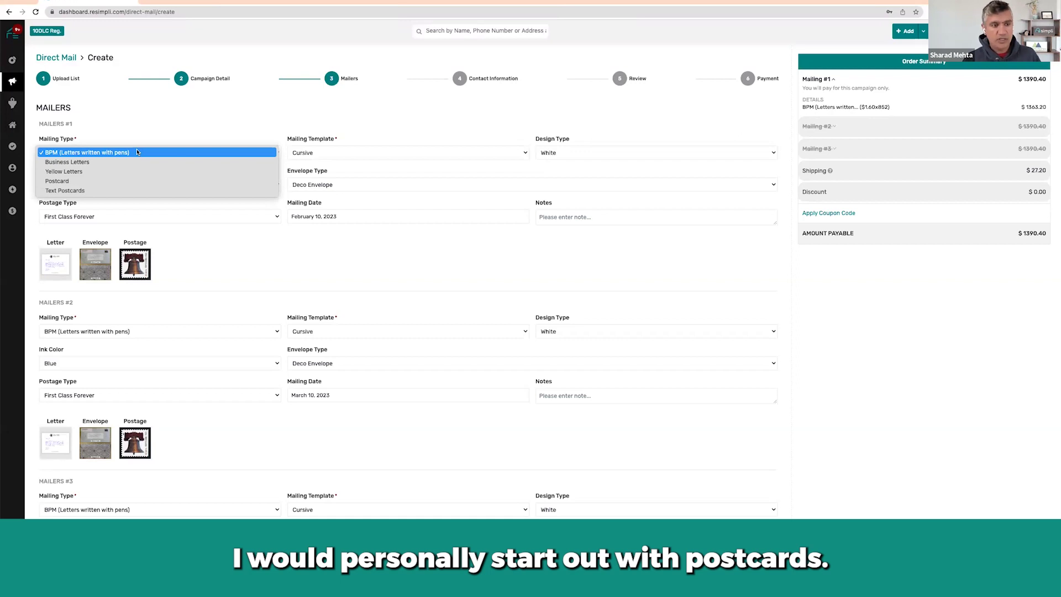
click(112, 182)
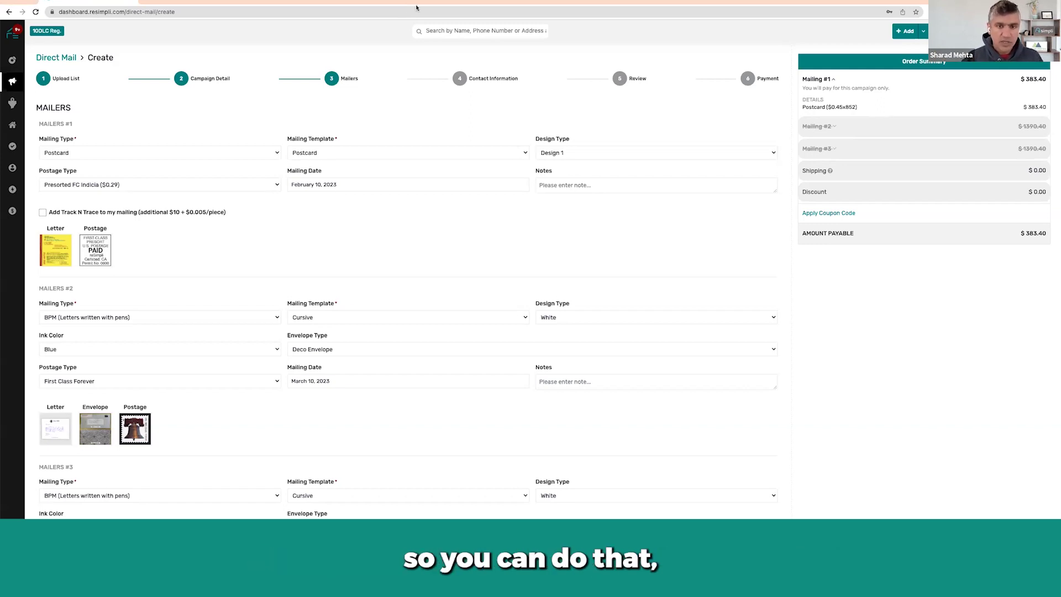
Choose the Postcard 2 template for the first mailer.
click(357, 154)
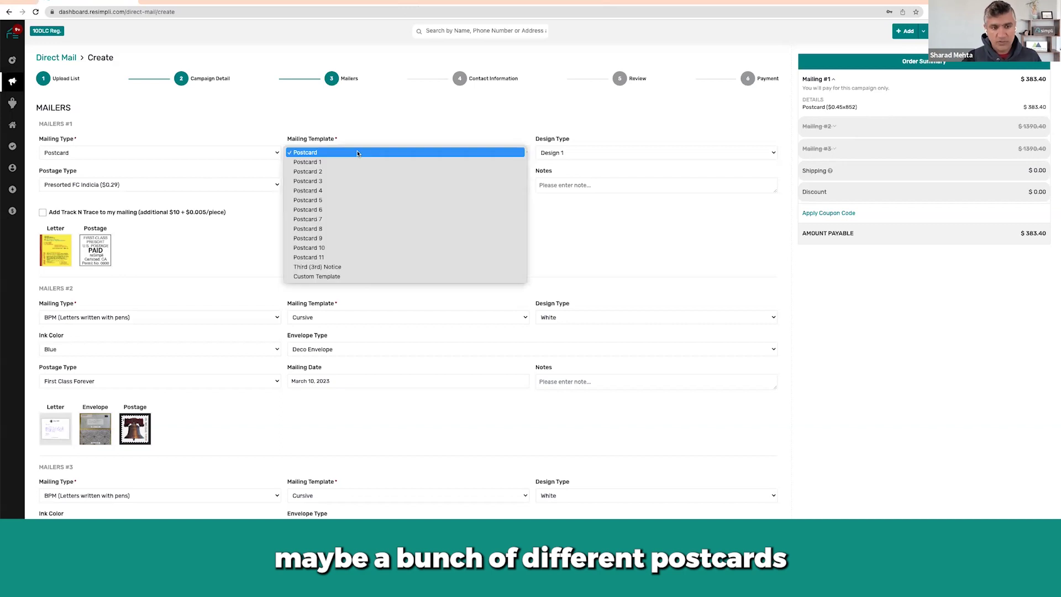
click(354, 174)
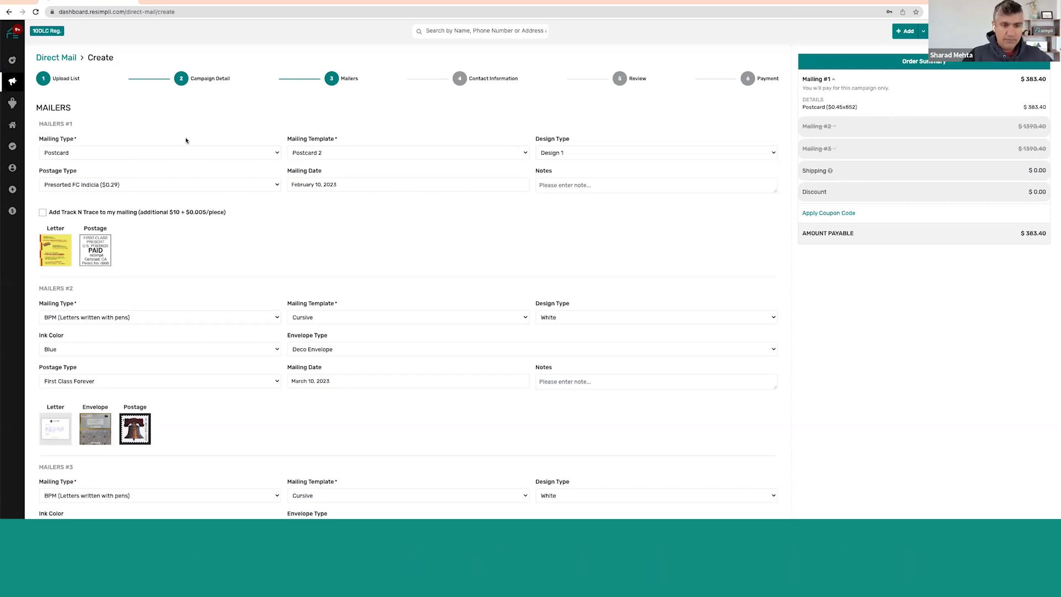
Preview the second mailer's full Deco envelope sample, then return to the form.
click(167, 317)
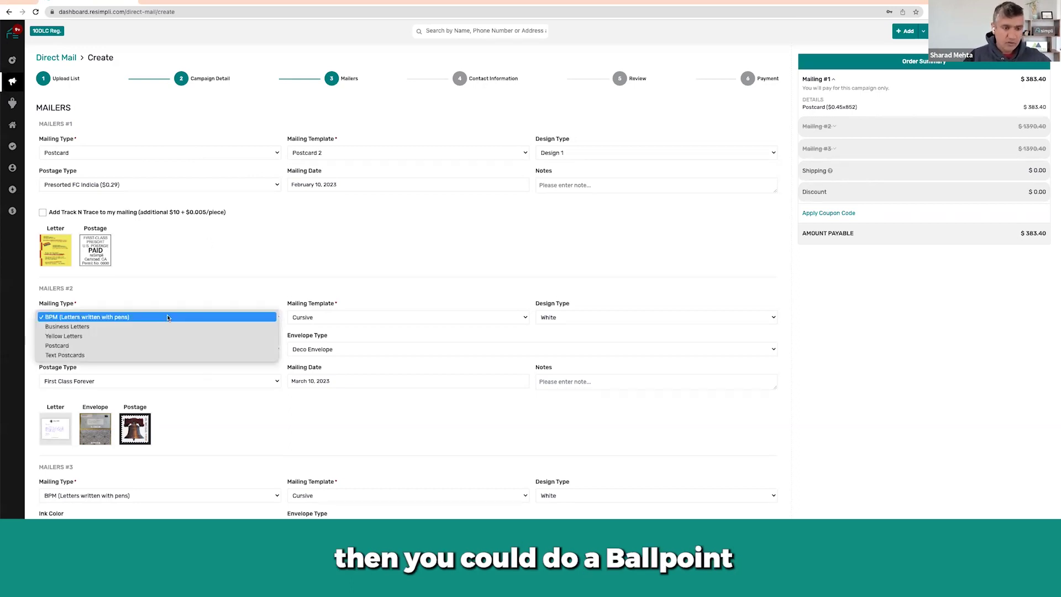
click(191, 300)
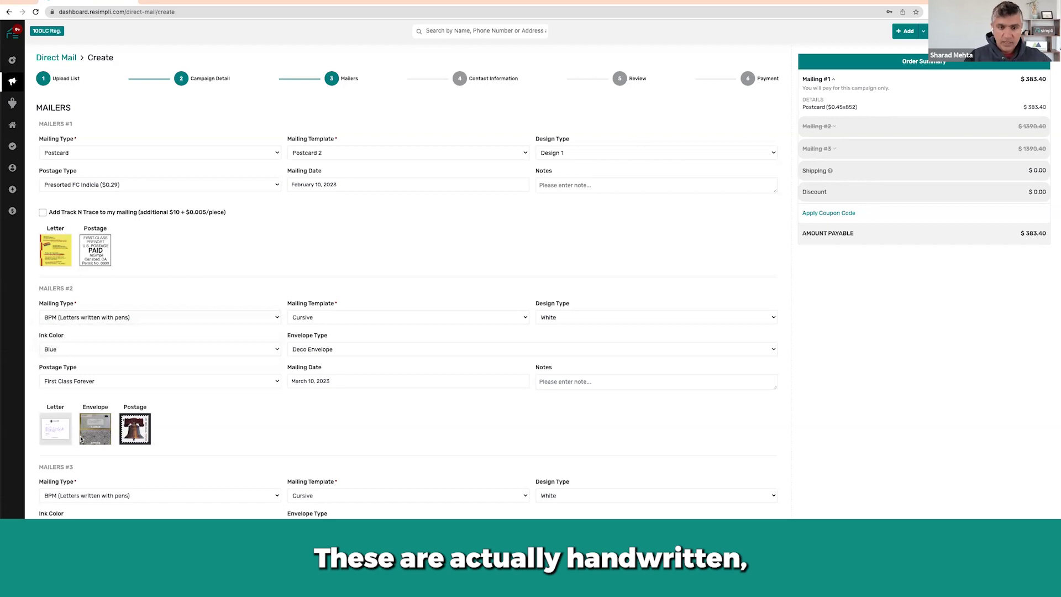
click(82, 438)
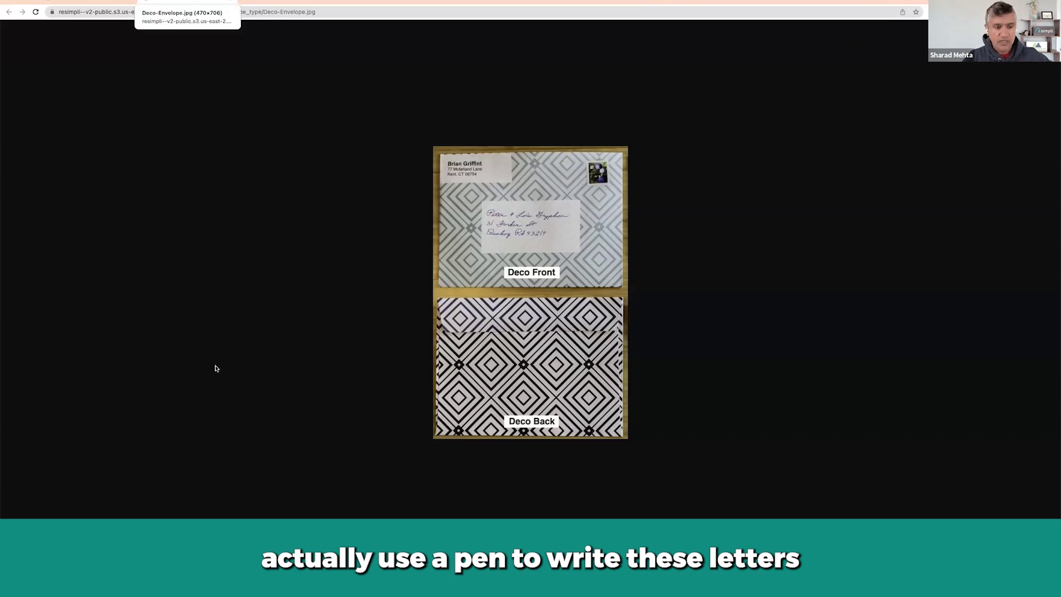
key(super+w)
Set the third mailer's mailing type to Business Letters.
scroll(135, 316, down, 2)
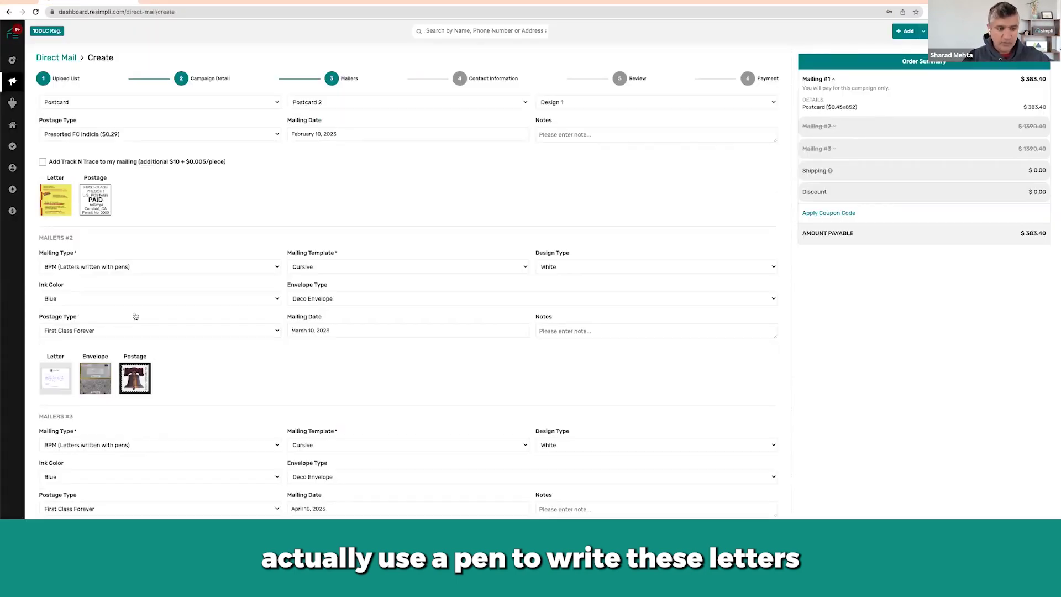
click(172, 383)
click(200, 395)
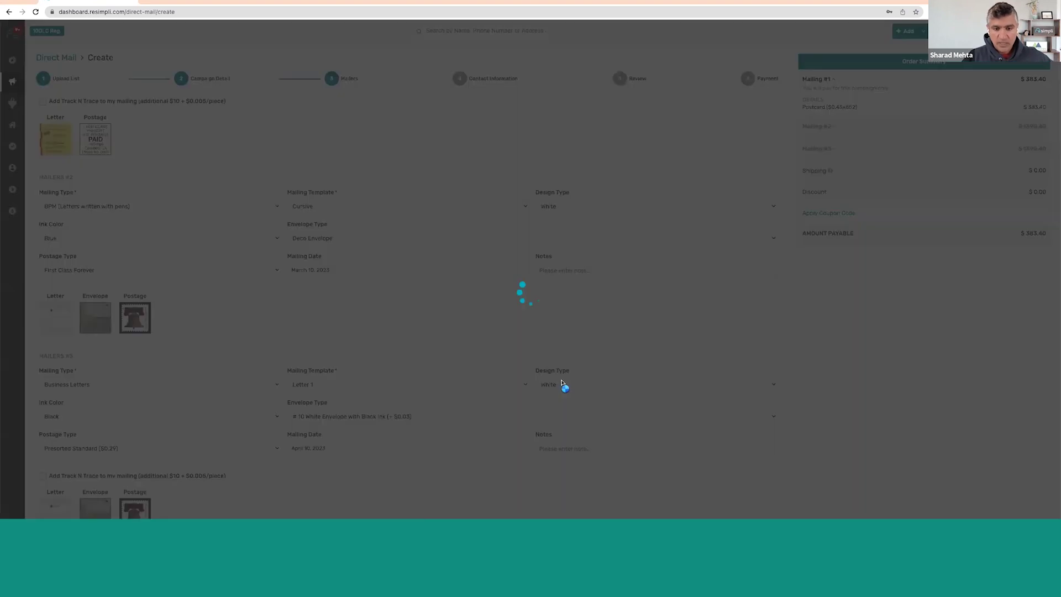
click(400, 385)
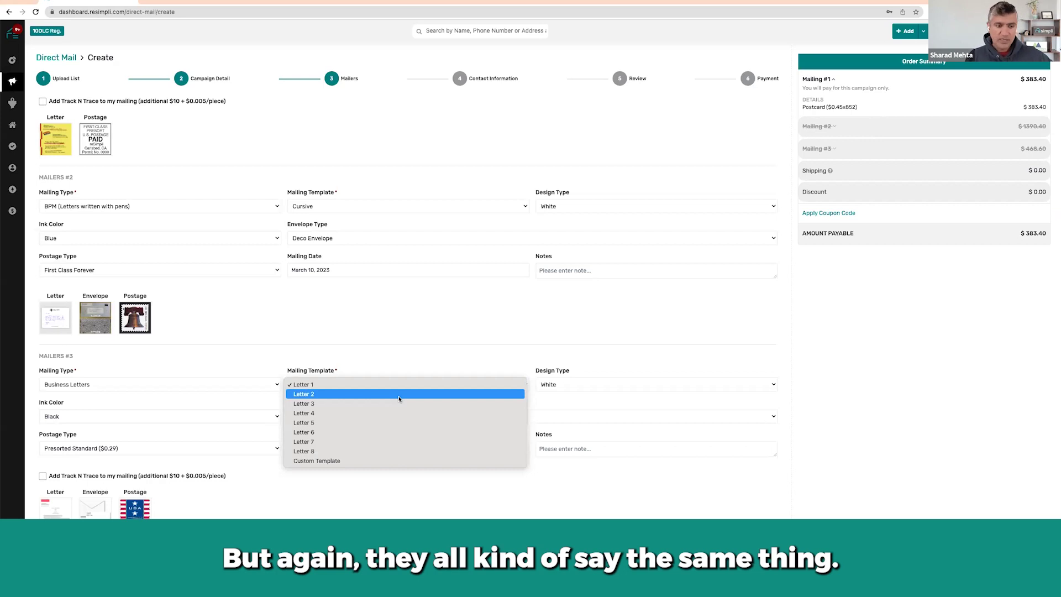
Change the third mailer to Yellow Letters with Presorted Standard postage.
click(146, 384)
click(147, 385)
click(144, 393)
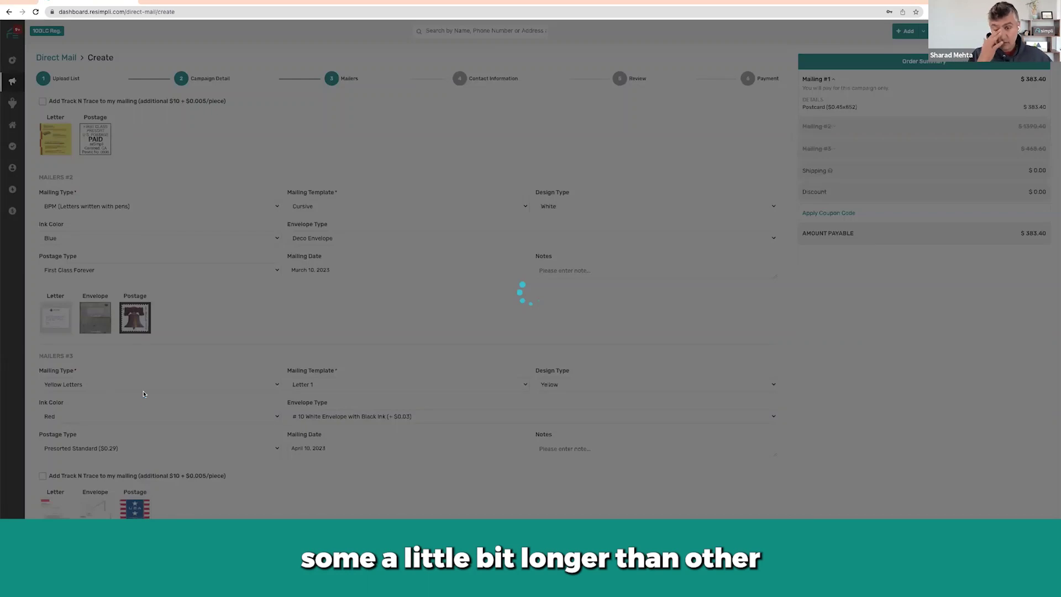
scroll(247, 355, down, 1)
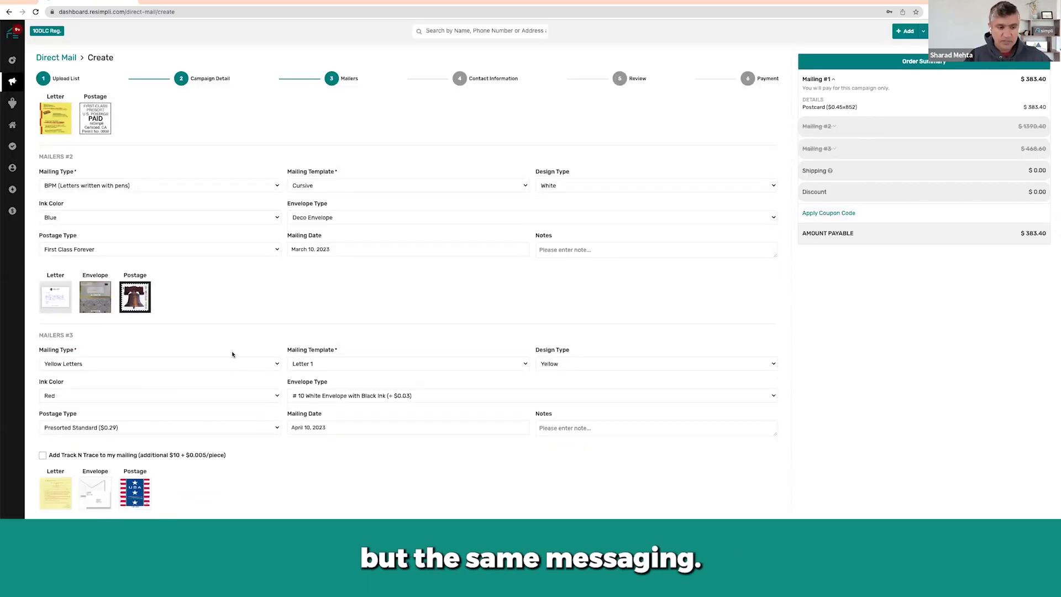
click(149, 428)
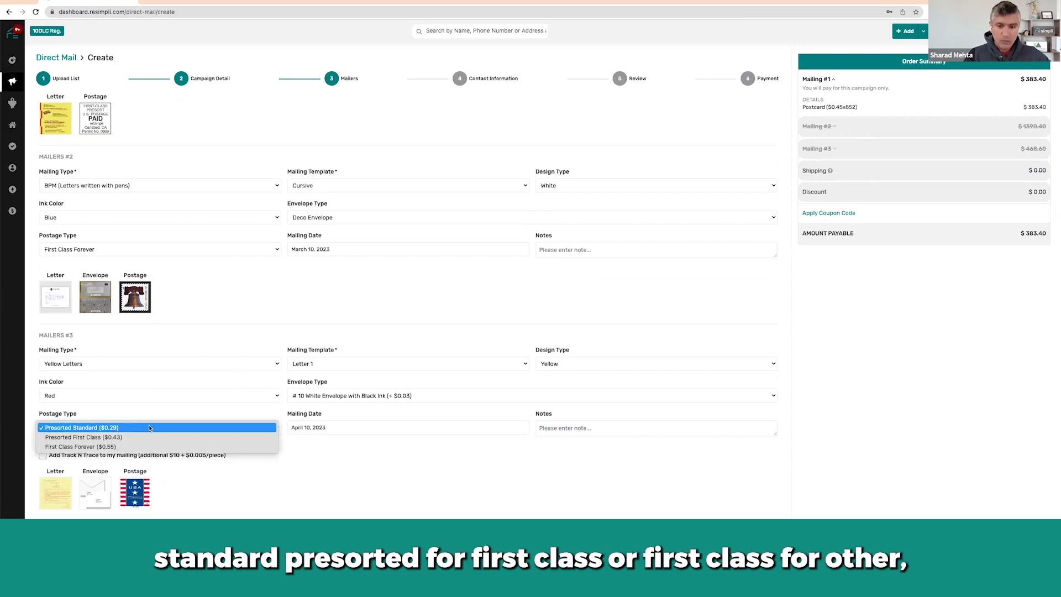
click(387, 334)
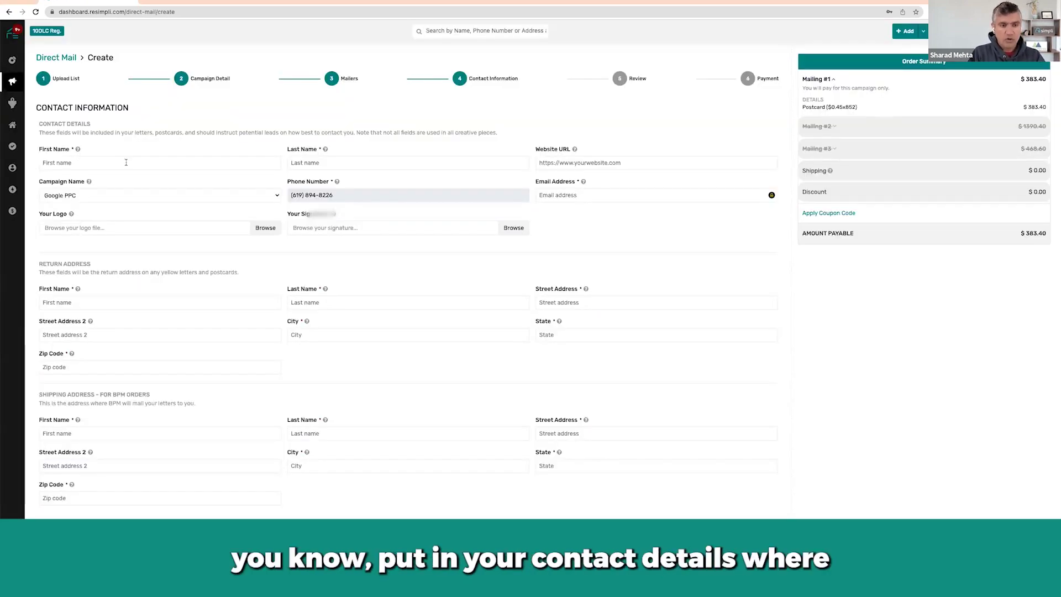
Enter the contact's first name, start the last name, then reselect the first name.
text(Sharad)
key(Tab)
text(M)
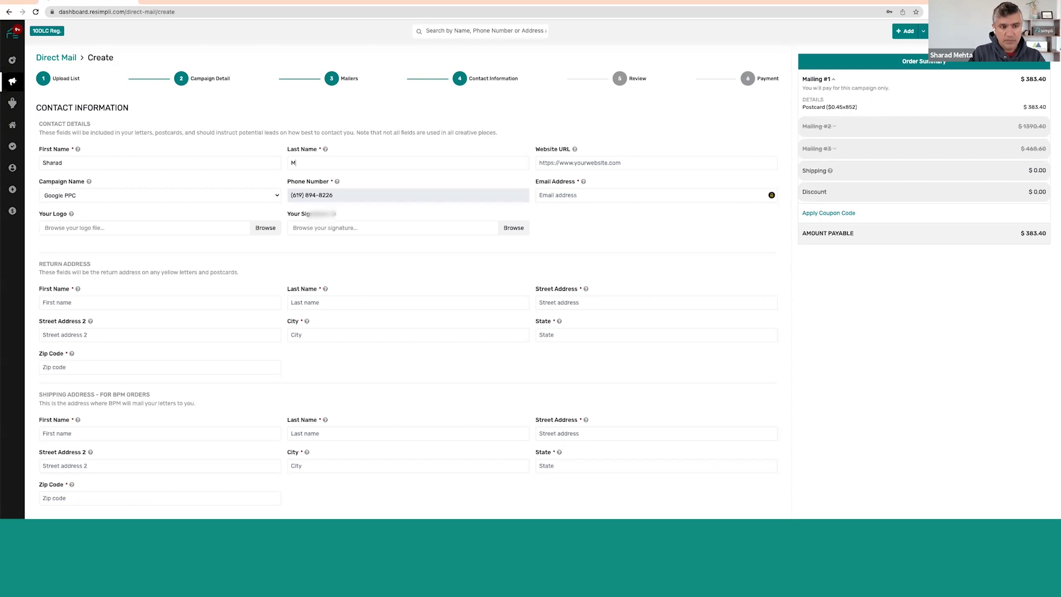
key(shift+Tab)
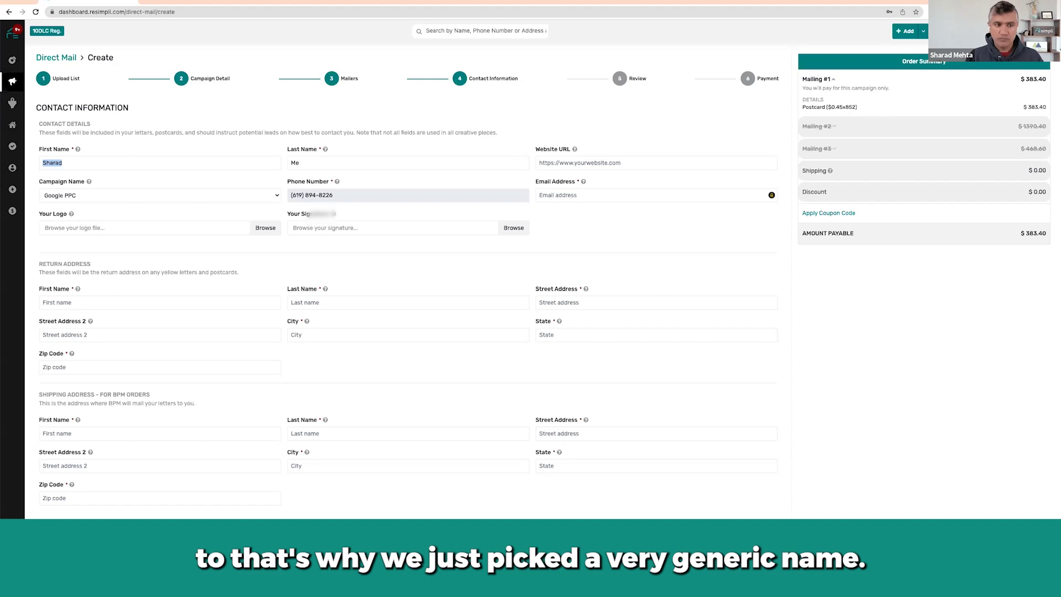
Overwrite the contact's first and last name with the generic sender's name.
key(Tab)
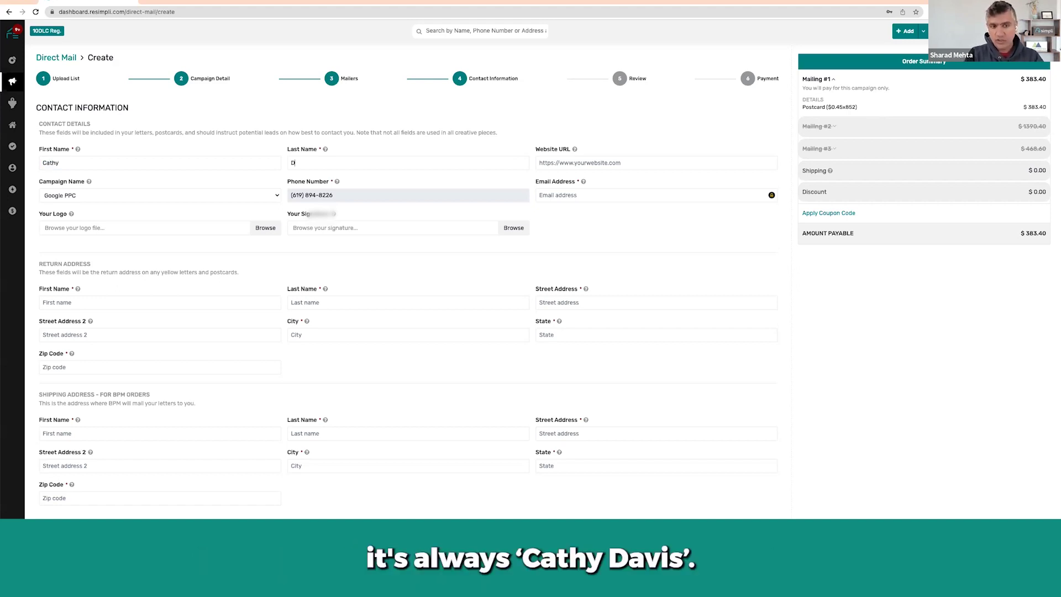
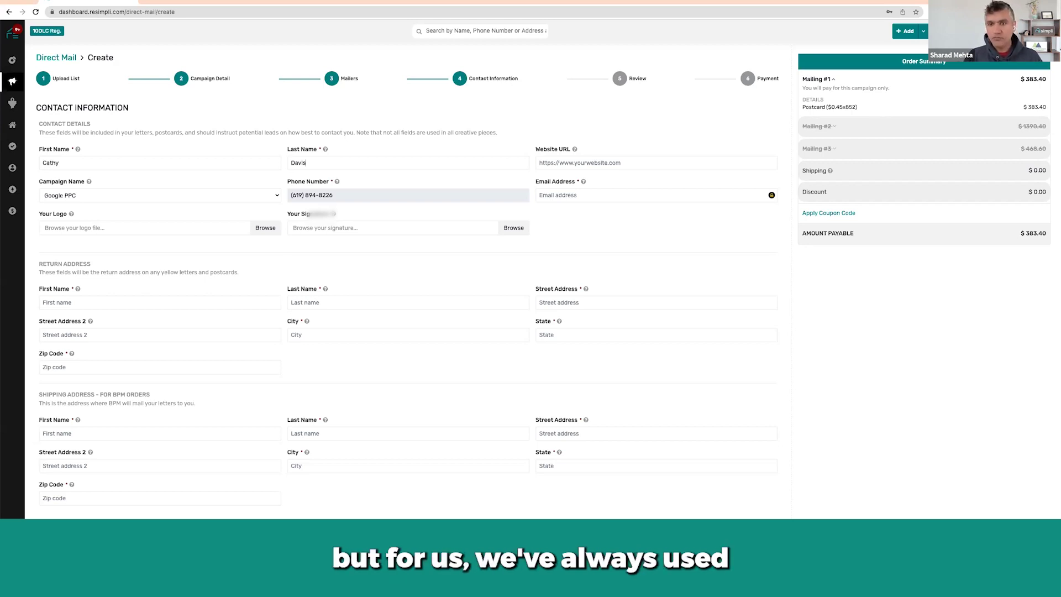
Open the Campaign Name dropdown in the contact details to see the available campaigns.
click(105, 200)
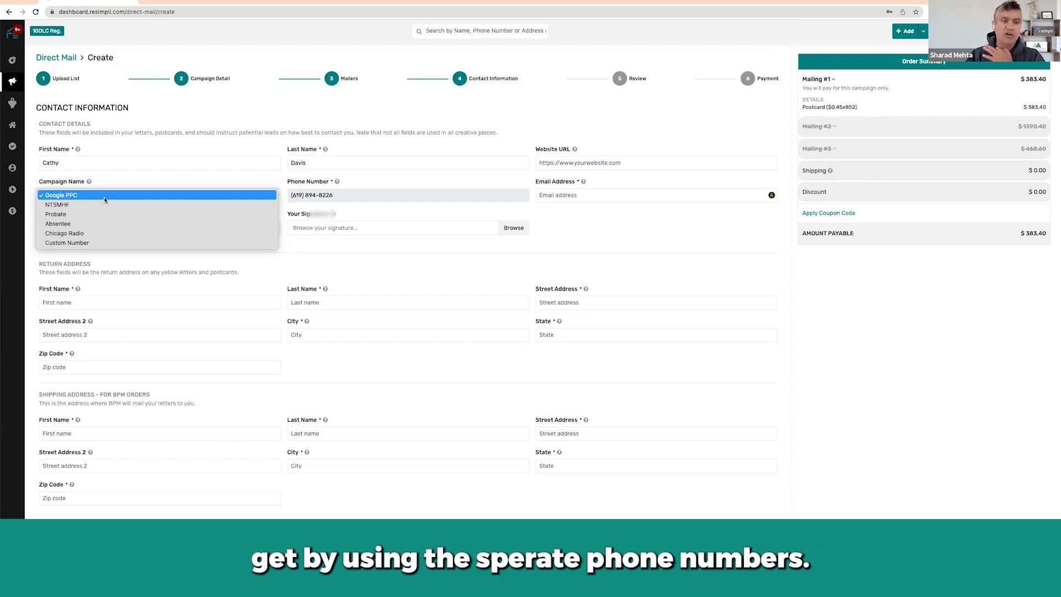
Change the contact campaign from Google PPC to Absentee and select its tracking phone number.
click(222, 184)
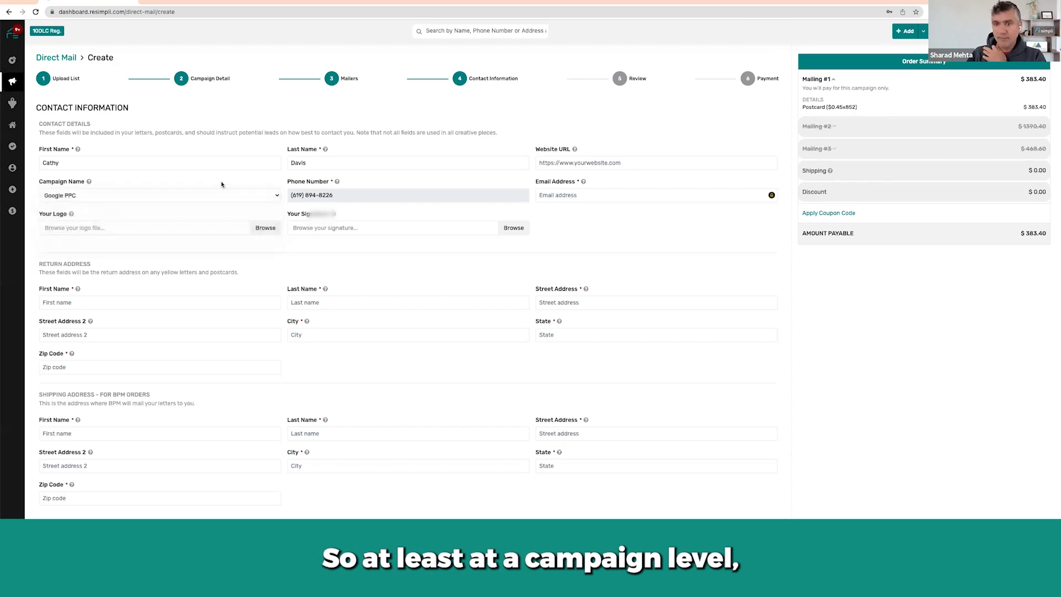
click(170, 301)
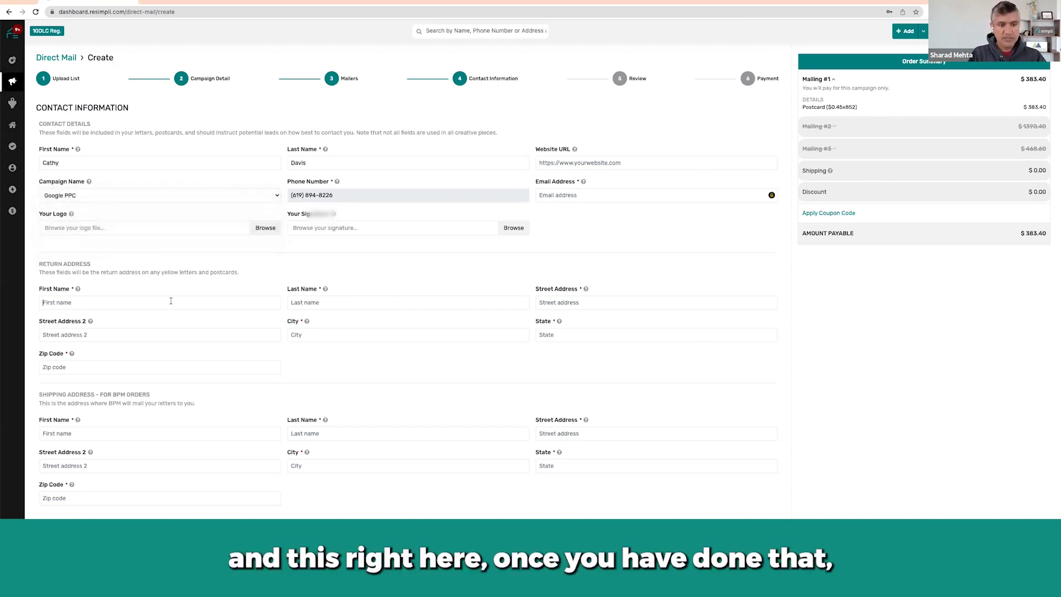
click(140, 195)
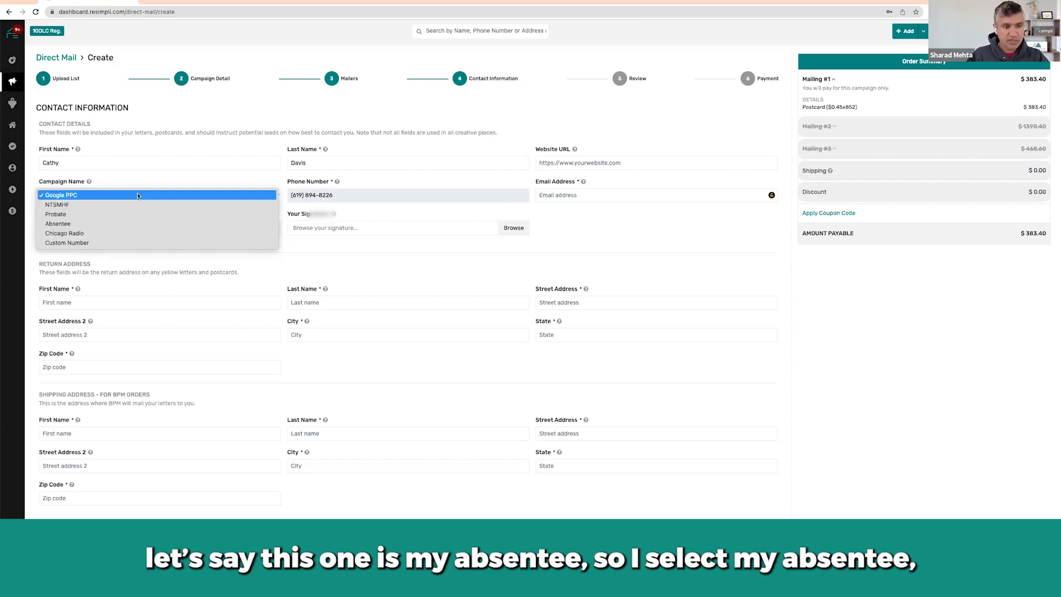
click(125, 223)
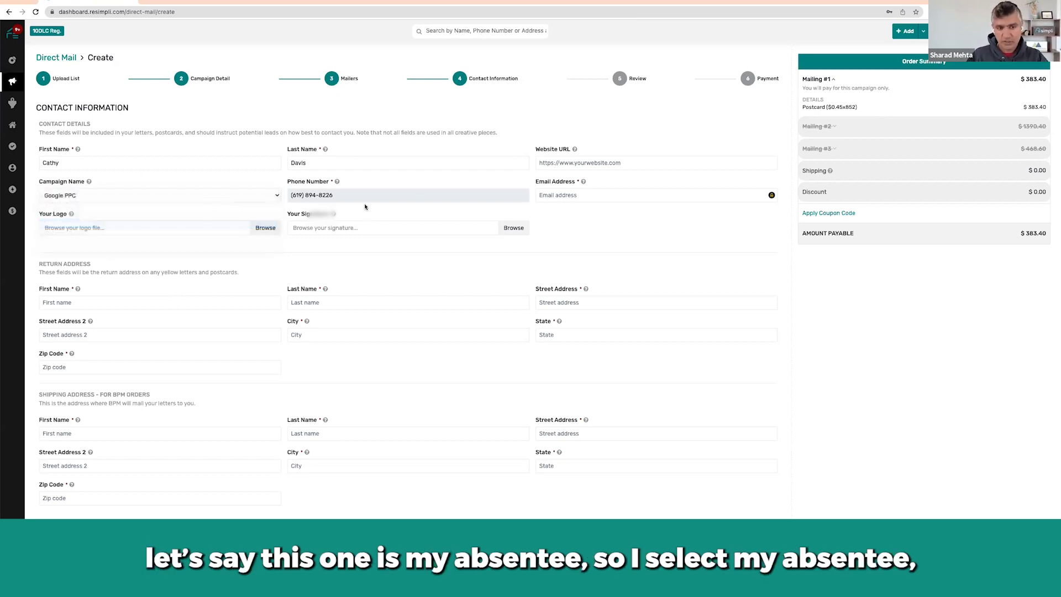
triple_click(293, 194)
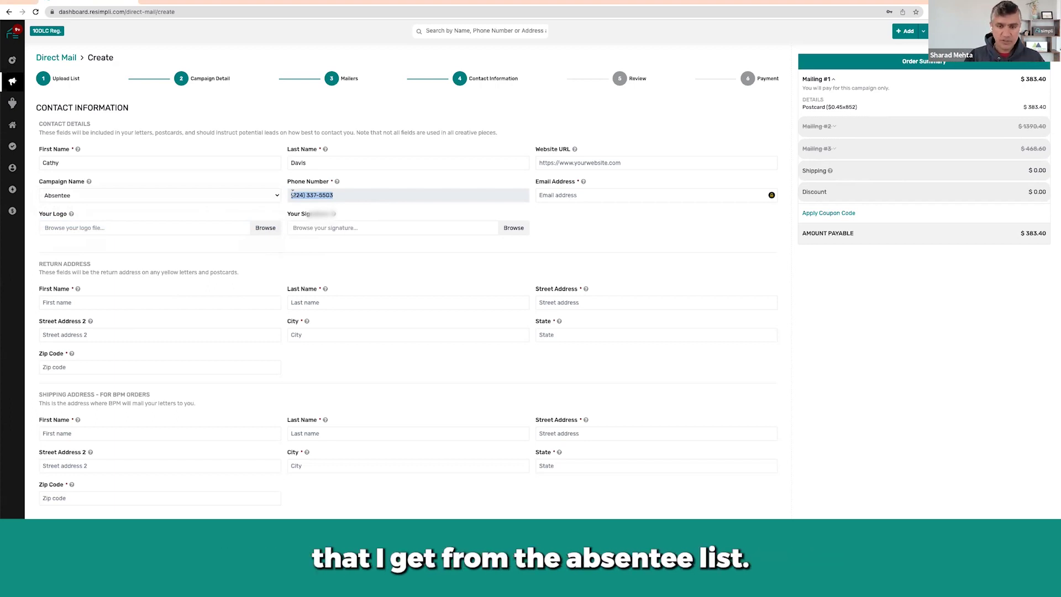
Enter the contact e-mail address and type REsimpli.com as the website URL.
click(565, 191)
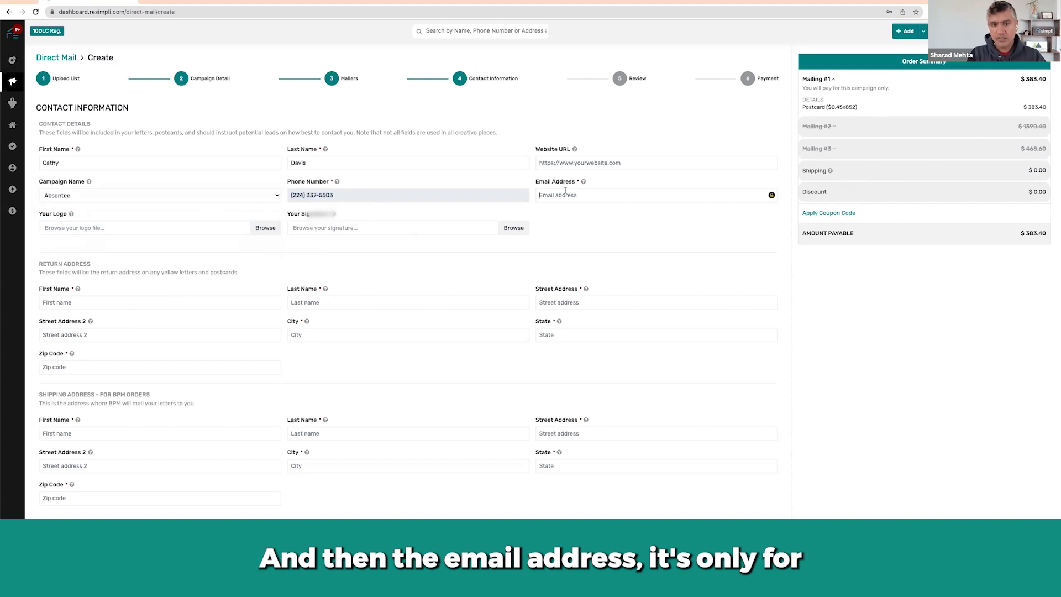
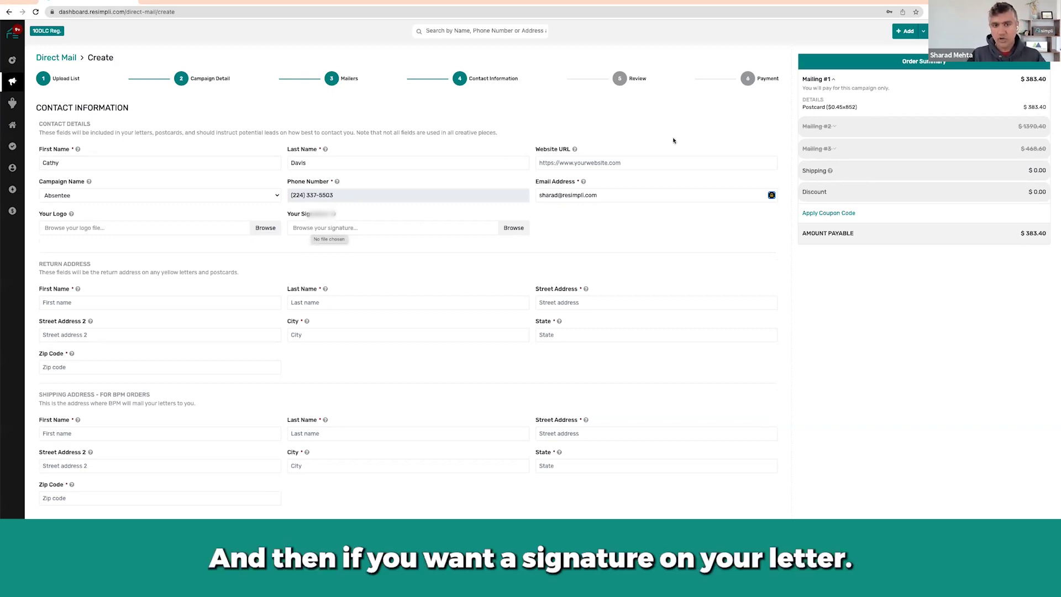
click(610, 161)
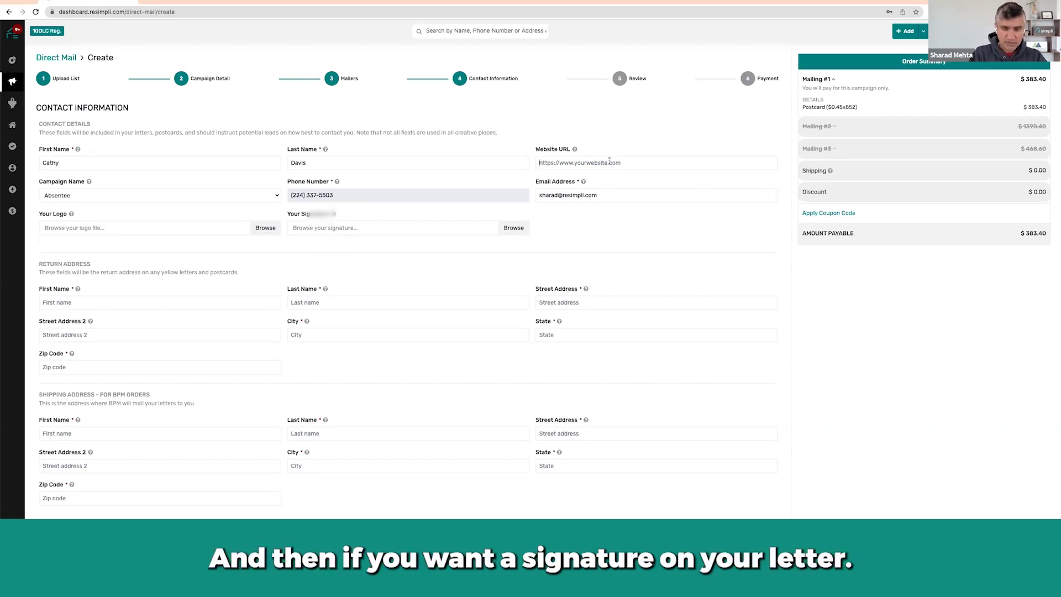
text(REsimpl)
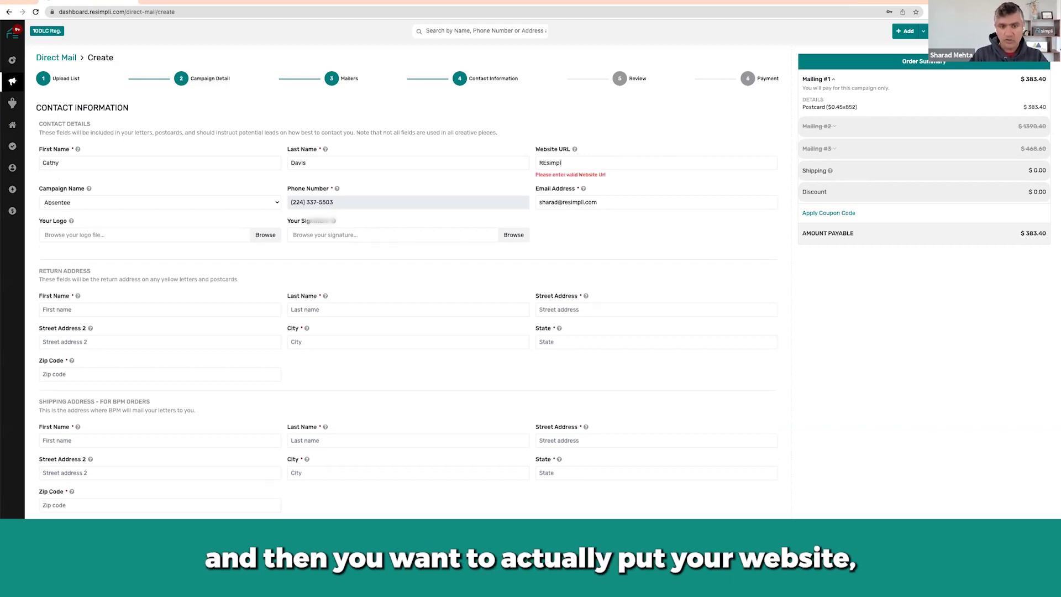
text(i.com)
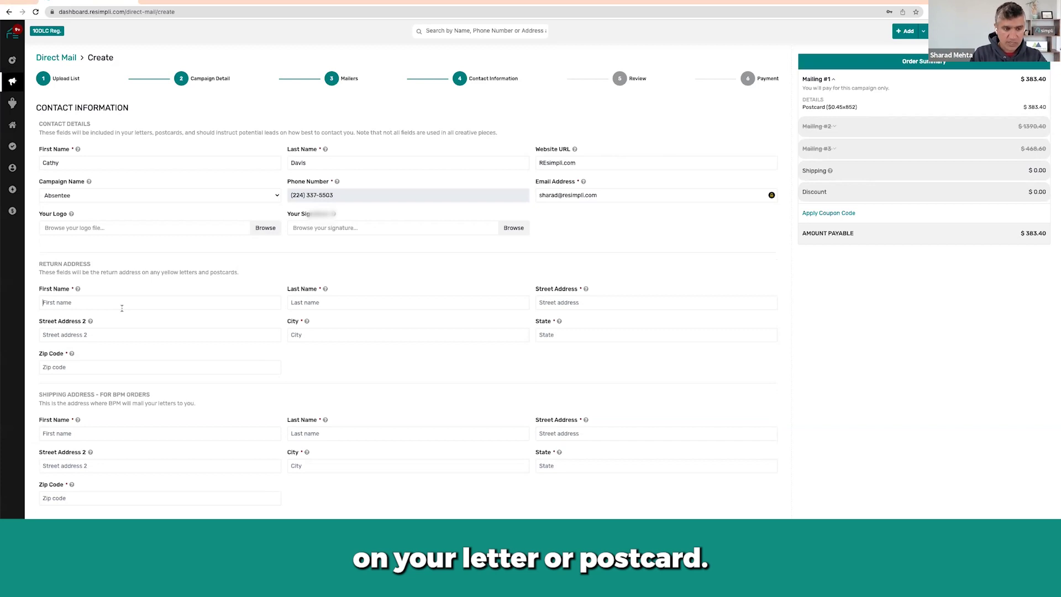
Enter the sender's first and last name in the return address, fixing typos.
key(Tab)
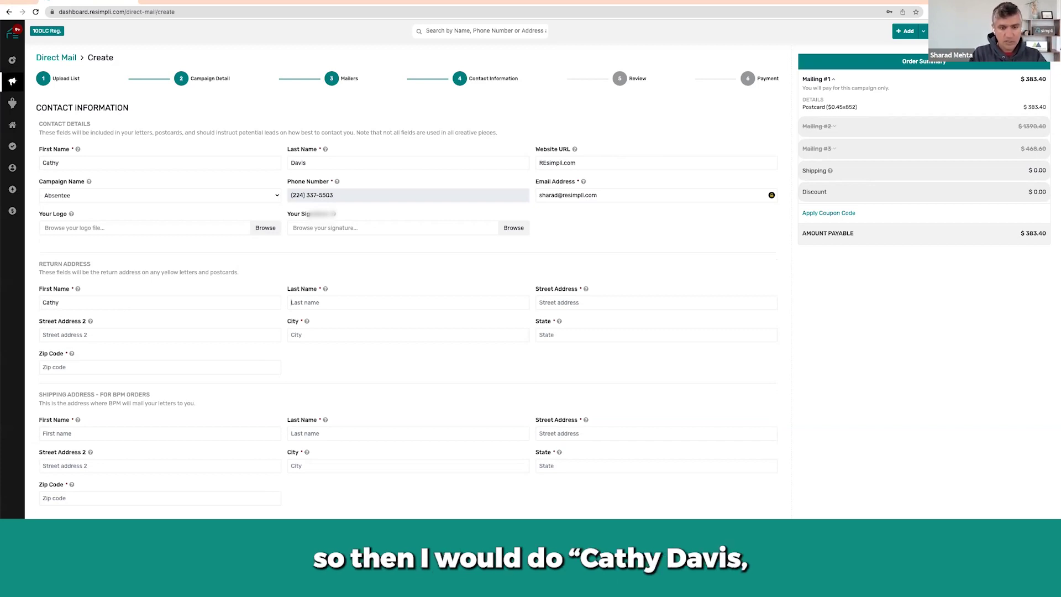
Fill in the return street address, city, state and zip code.
key(Tab)
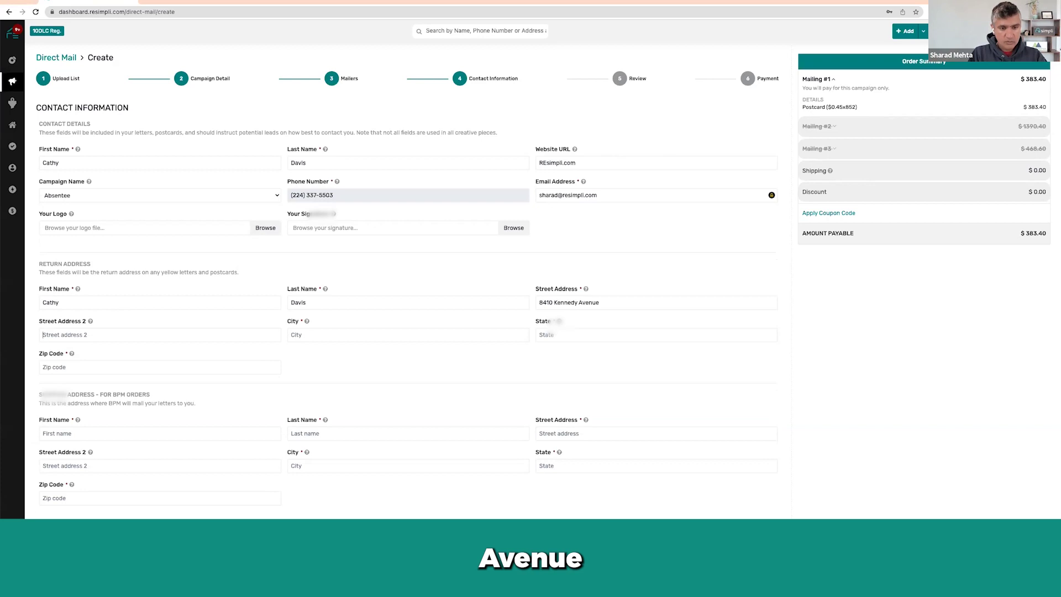
key(Tab)
key(Tab)
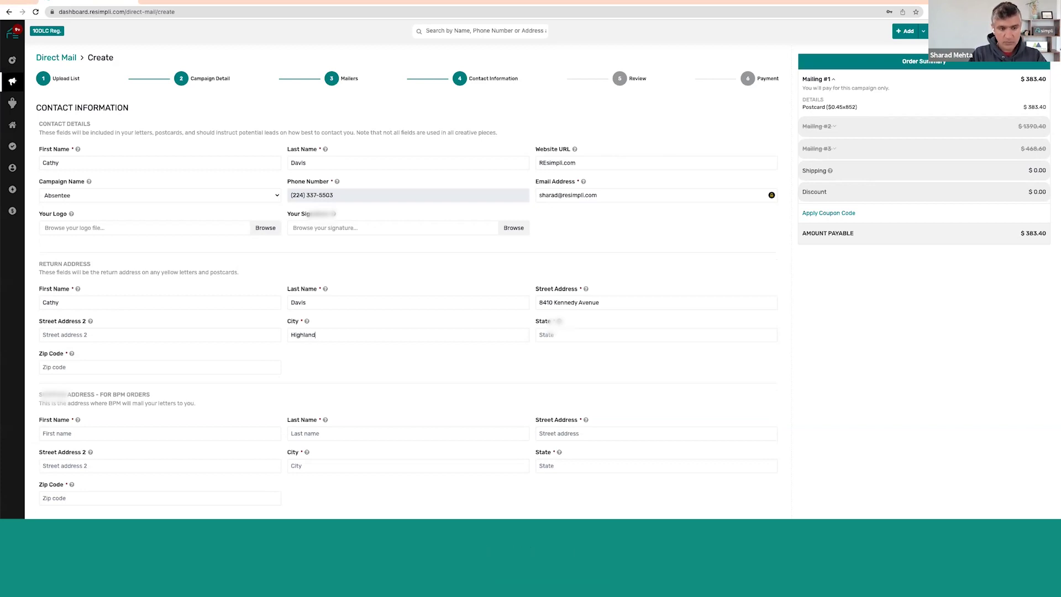
key(Tab)
key(Tab)
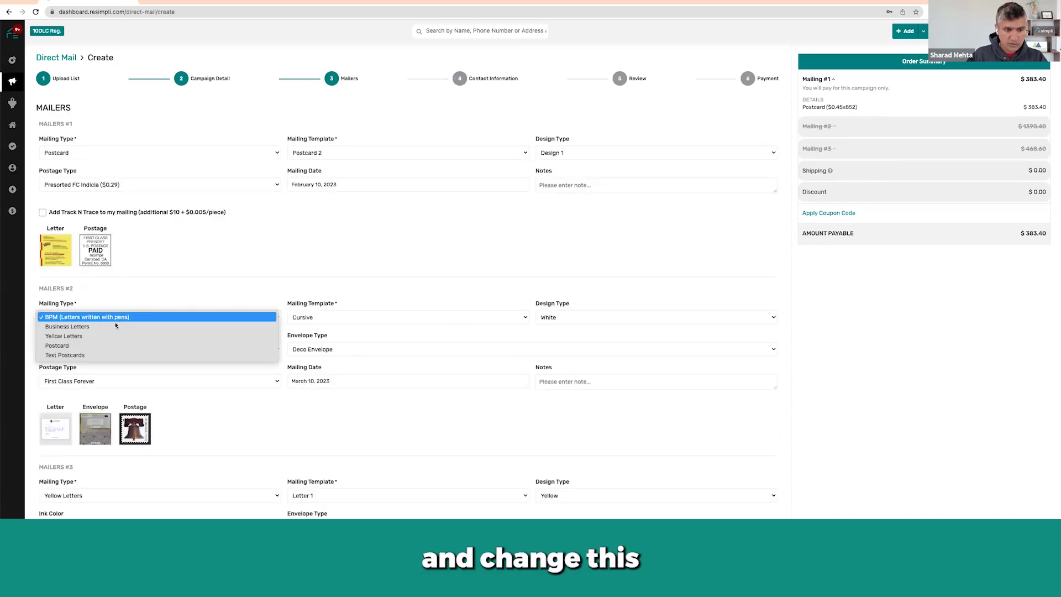
Dismiss the open popup on the direct mail order form with Escape.
key(Escape)
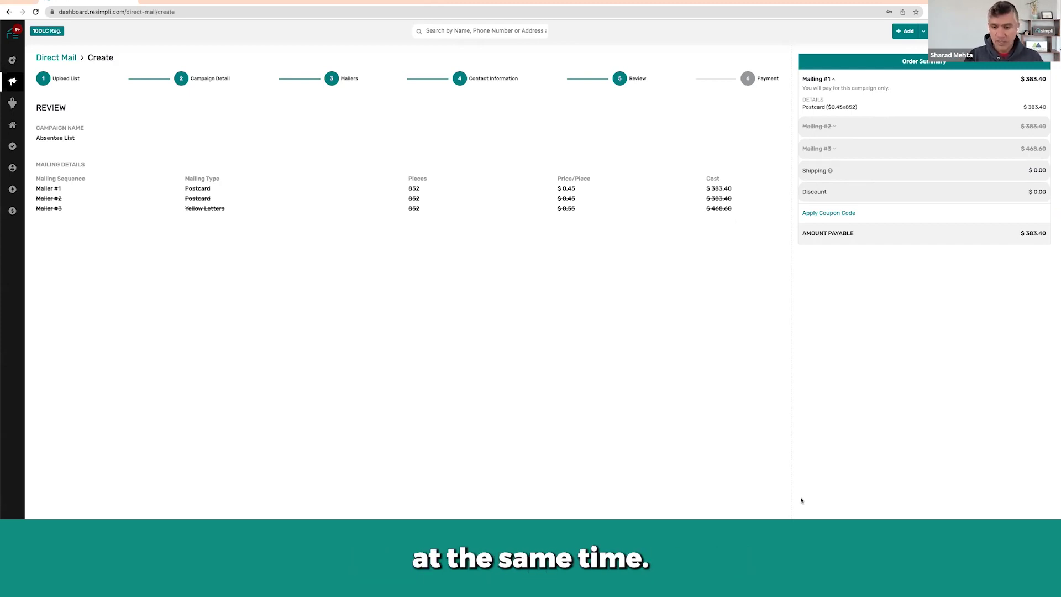
Advance the reviewed order to the Payment step with $383.40 payable.
click(757, 558)
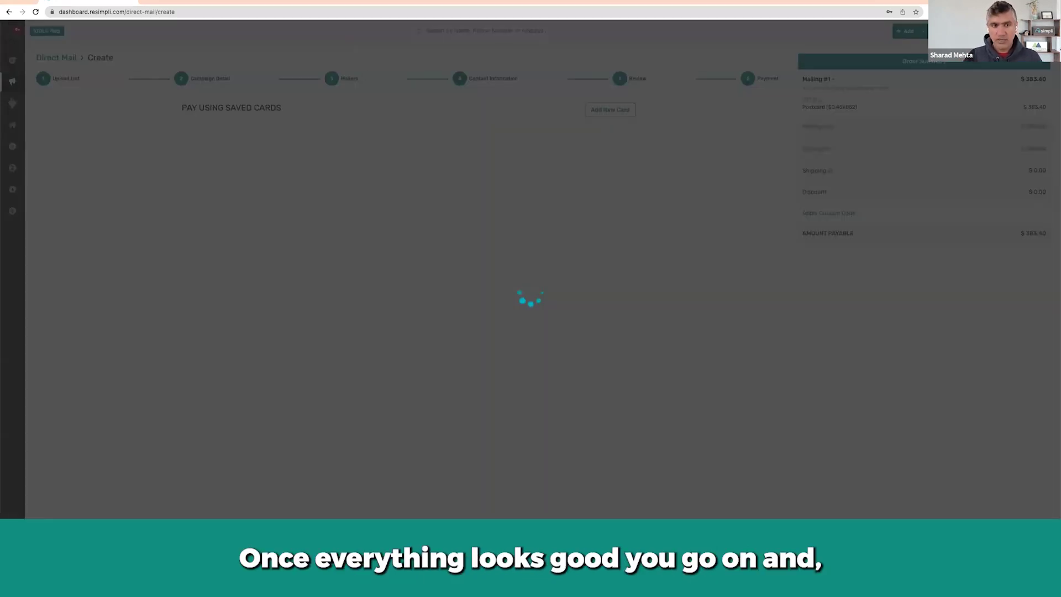